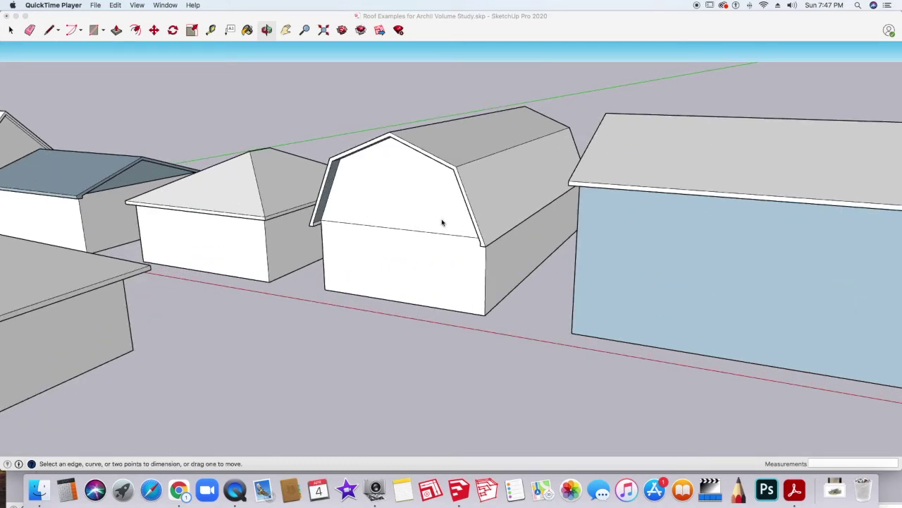
Step: Draw the building's first 24 ft floor edge on the ground beside the roof examples
left_click(489, 44)
mouse_move(395, 224)
middle_mouse_down()
mouse_move(485, 191)
mouse_move(423, 229)
middle_mouse_up()
scroll(423, 234, "down", 5)
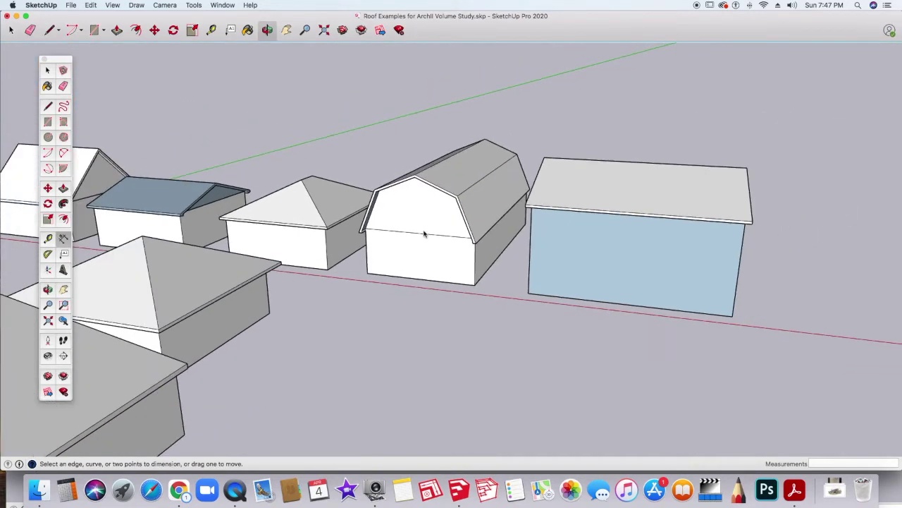
scroll(421, 340, "down", 2)
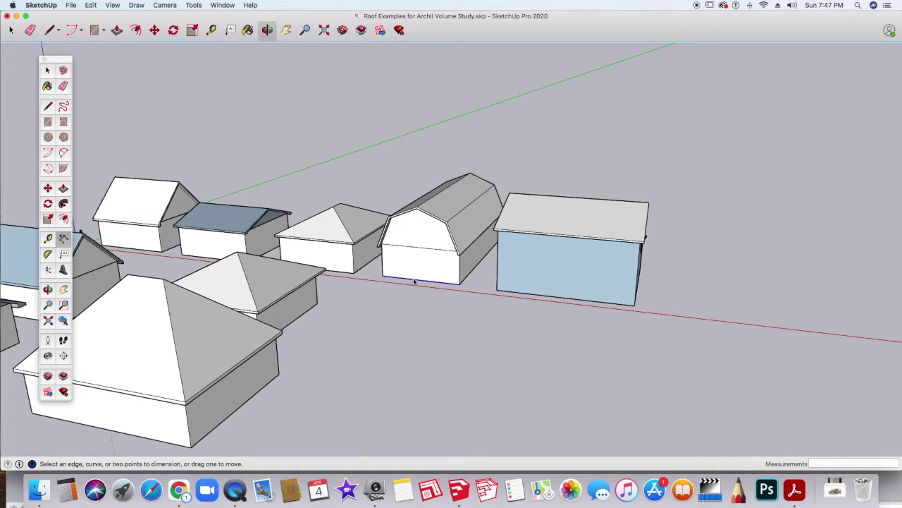
scroll(420, 297, "down", 5)
key("l")
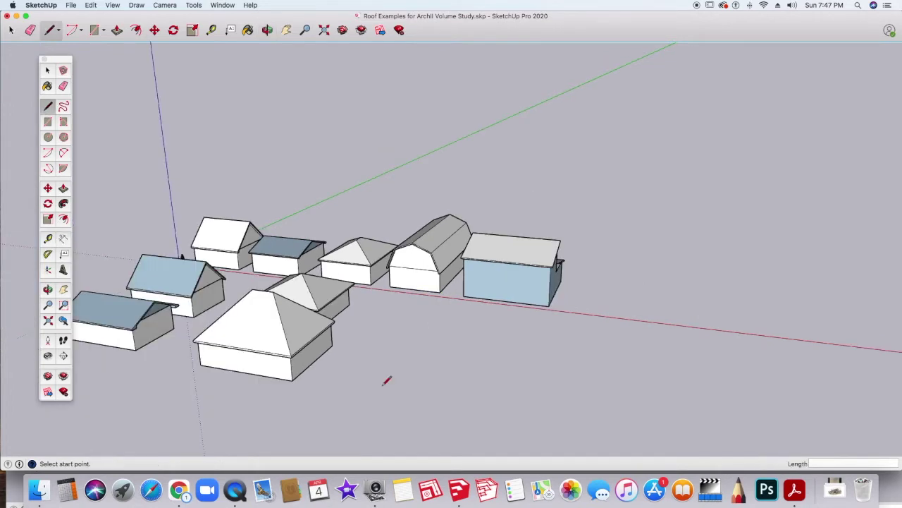
left_click(382, 386)
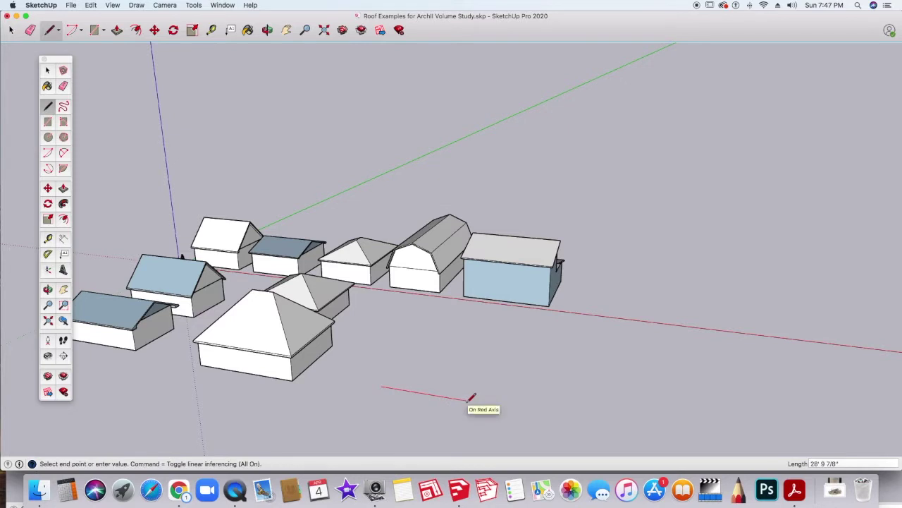
type("24'")
key("Return")
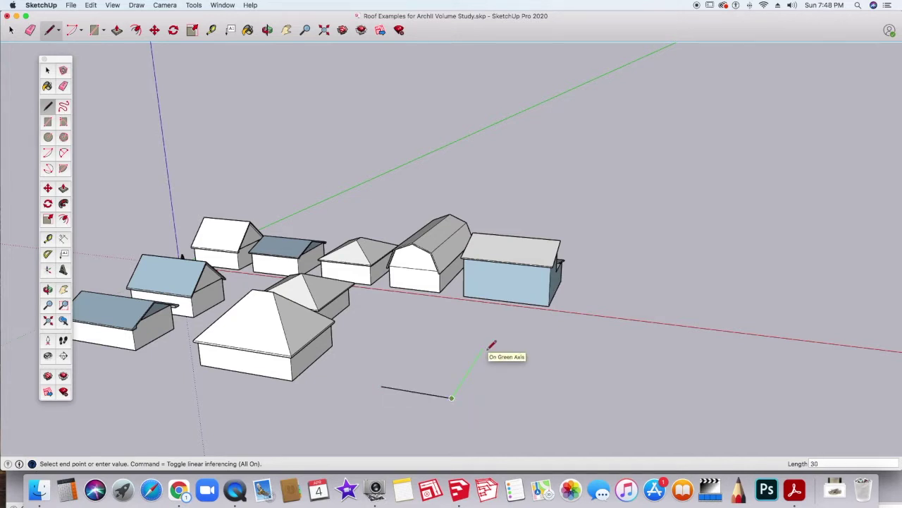
key("Escape")
Step: Add the 30 ft side and close the 24 by 30 ft floor rectangle into a face
left_click(382, 387)
scroll(416, 346, "up", 5)
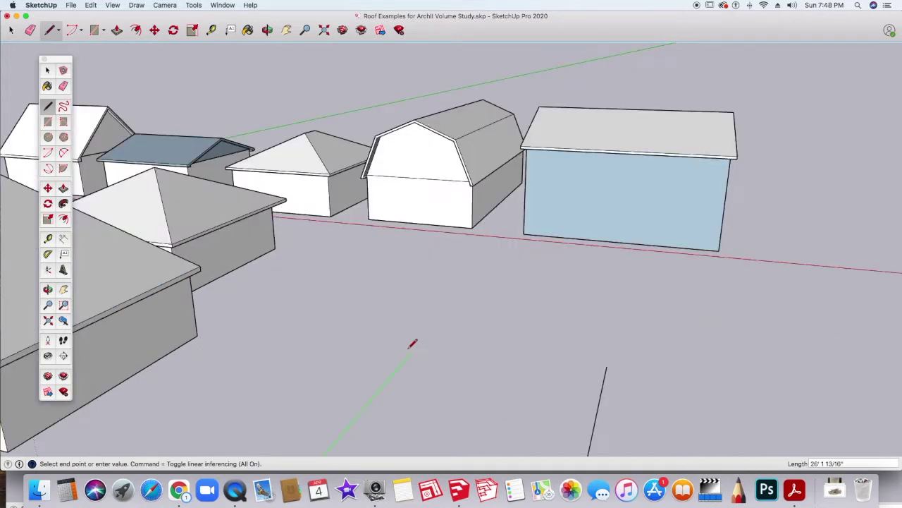
type("30")
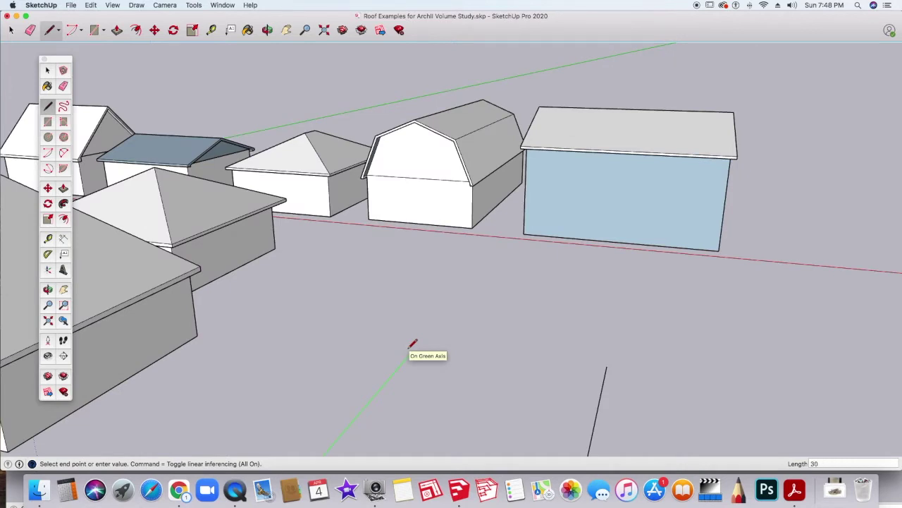
key("Return")
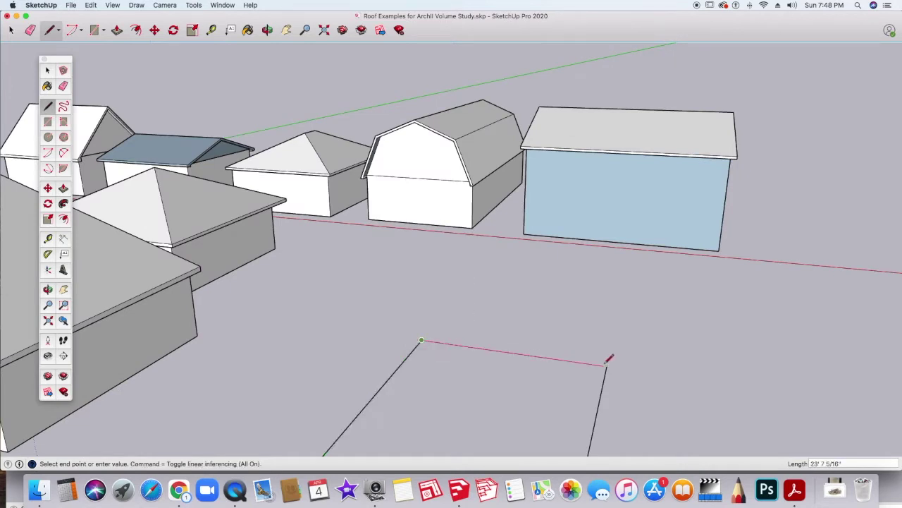
left_click(608, 362)
scroll(620, 384, "up", 3)
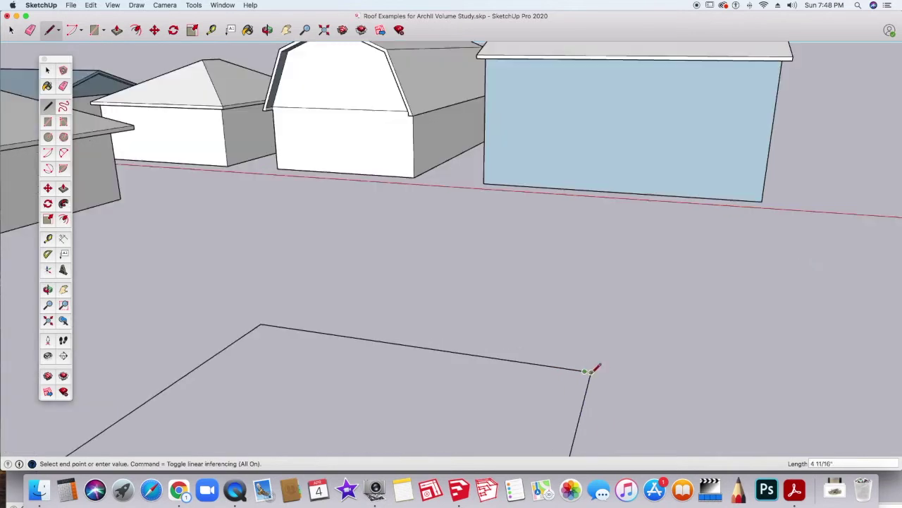
left_click(605, 366)
scroll(620, 392, "down", 5)
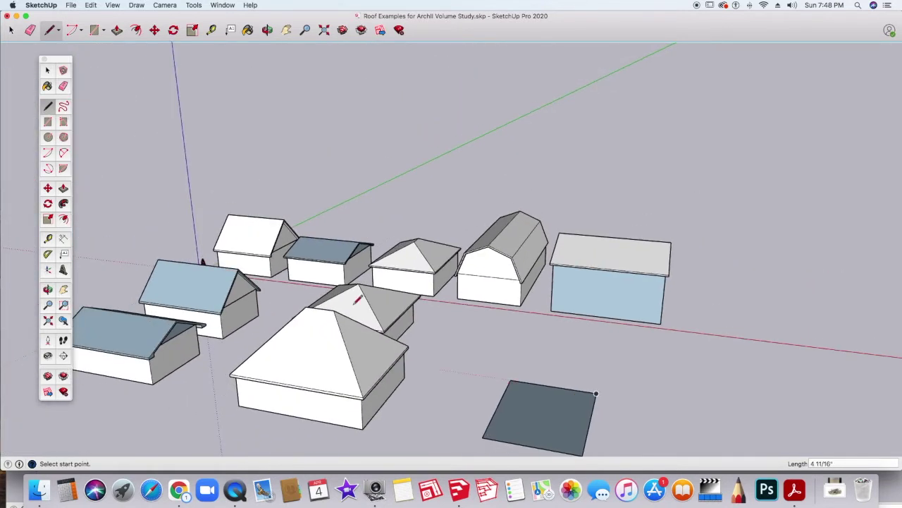
Step: Push/pull the floor face up 10 ft into a box and view it at eye level
key("p")
left_click(540, 411)
left_click(542, 404)
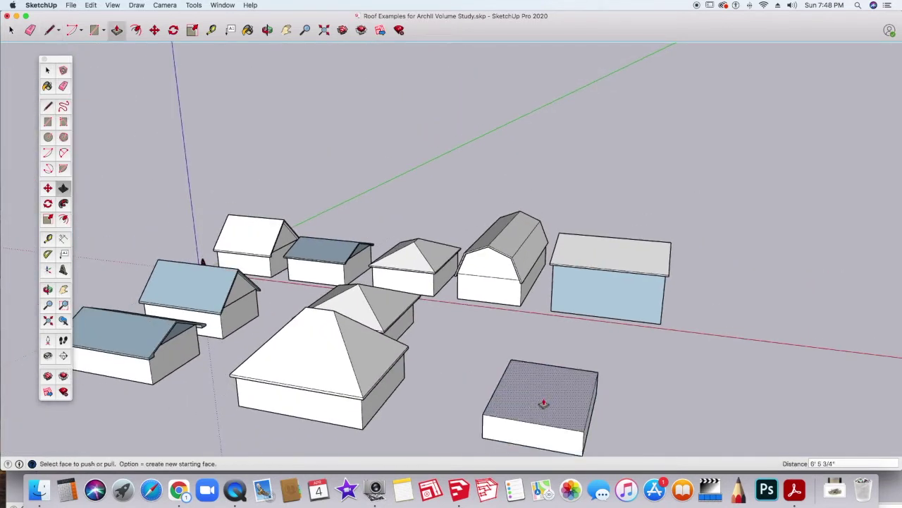
type("10")
key("Return")
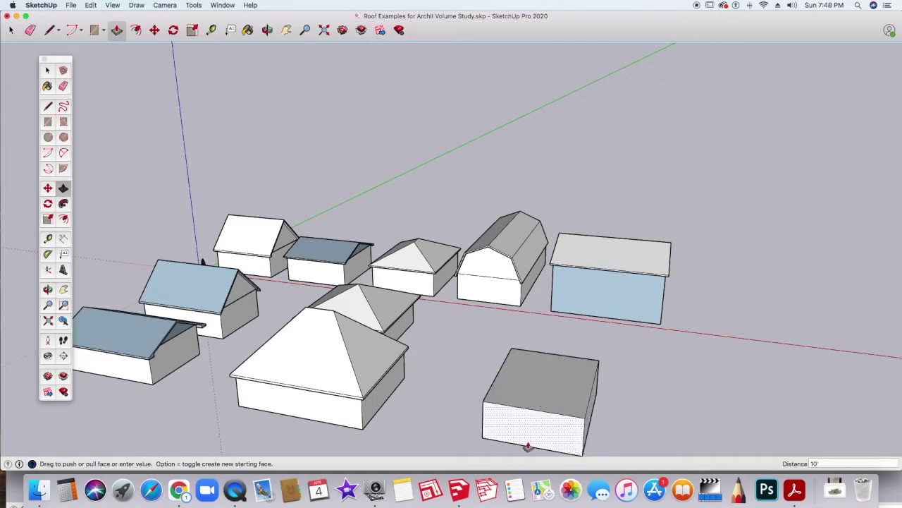
middle_click_drag(528, 446, 564, 370)
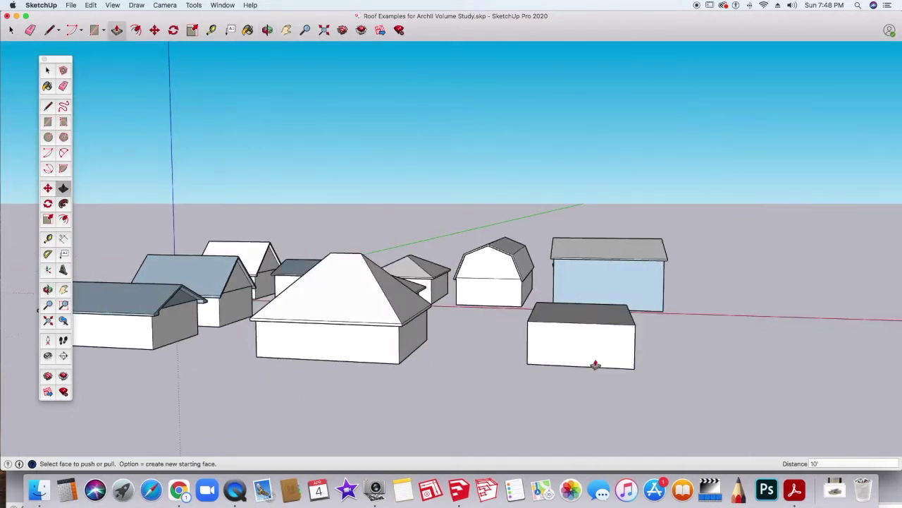
Step: Show the Gambrel Roof diagram on slide 9 of the Roof Detail Information deck
key("super+Tab")
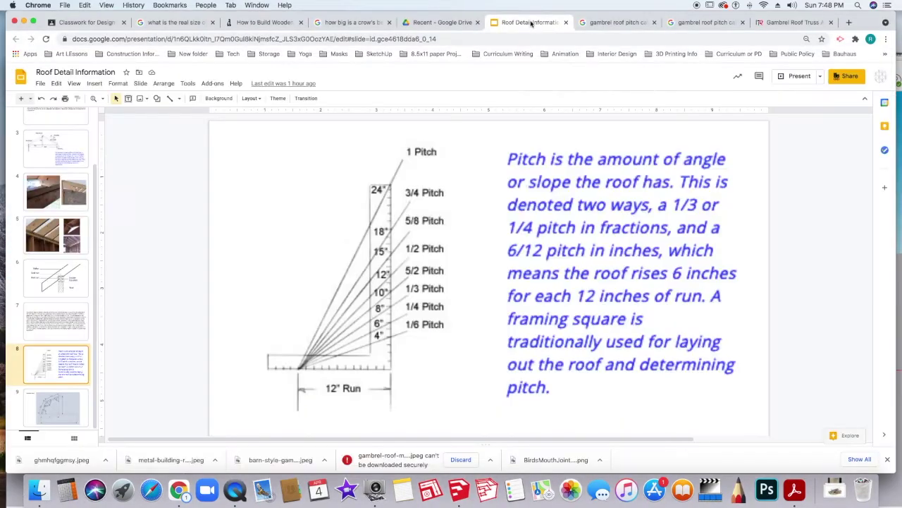
left_click(58, 410)
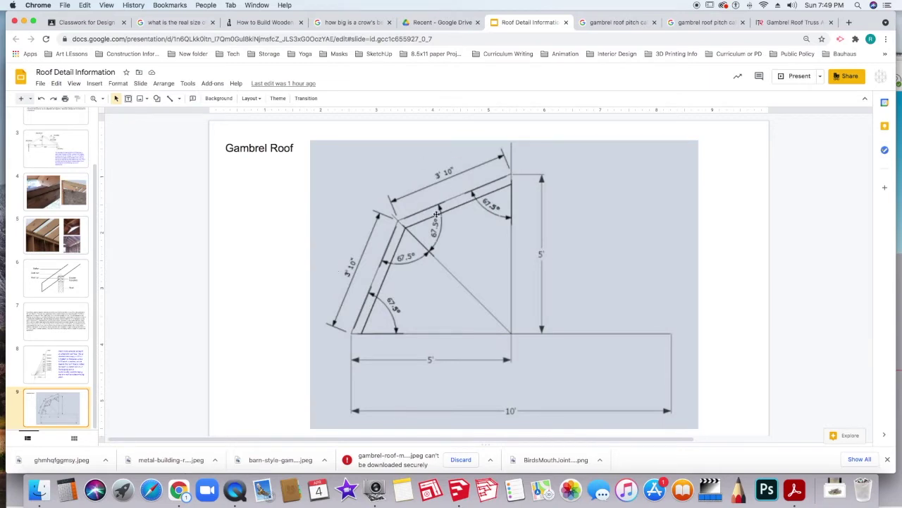
Step: Select all of the new box's faces and make the box a group
left_click(458, 489)
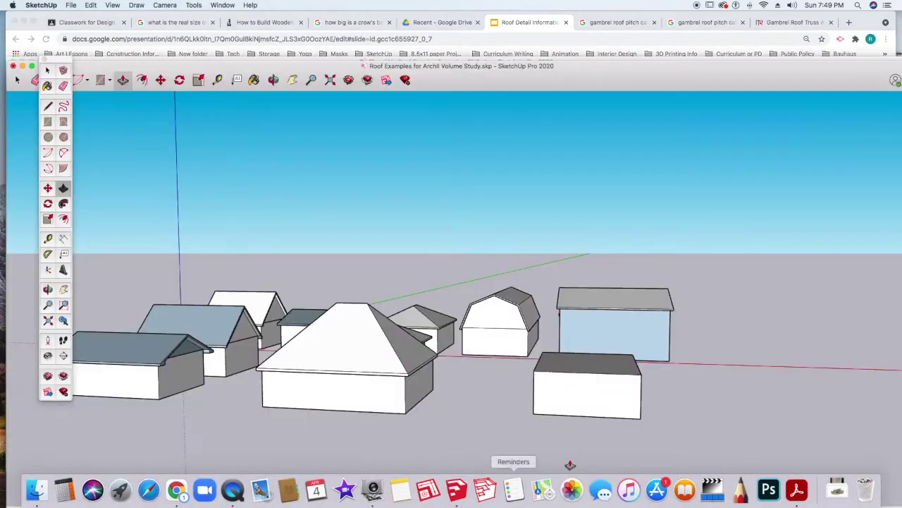
middle_click_drag(573, 391, 576, 416)
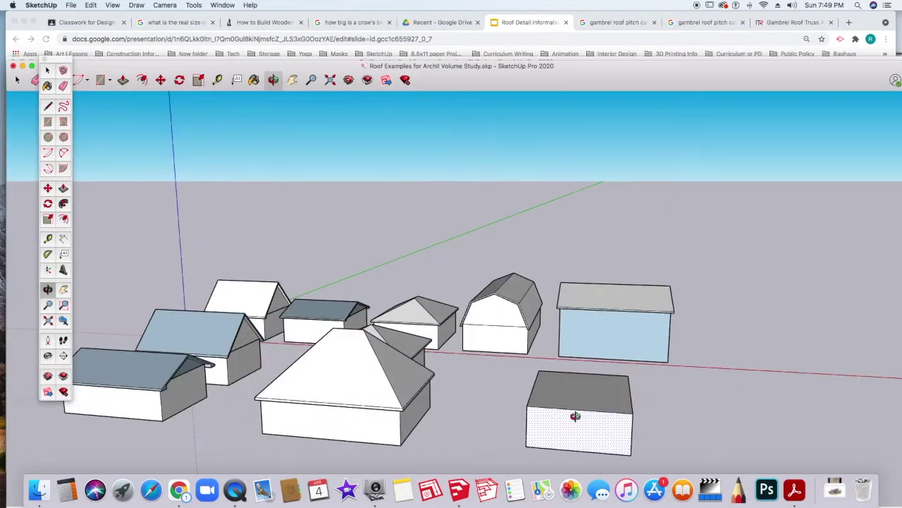
scroll(585, 430, "up", 3)
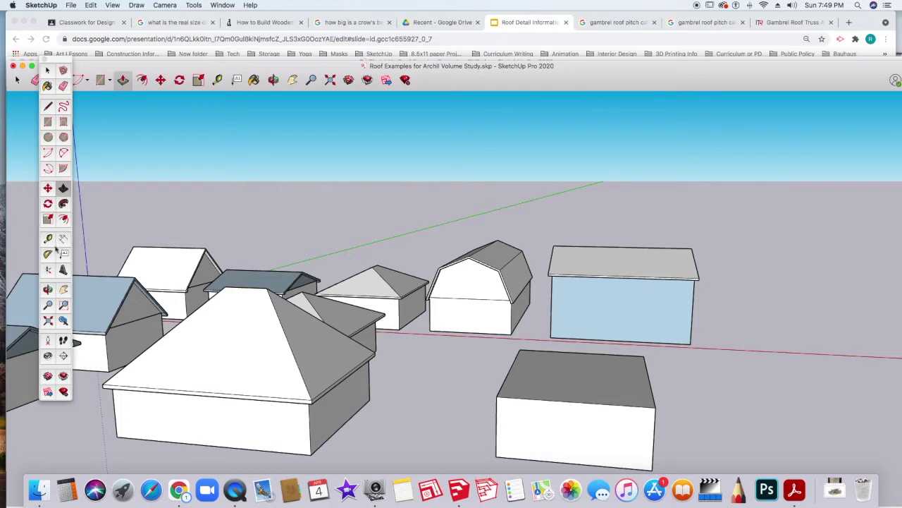
left_click(48, 240)
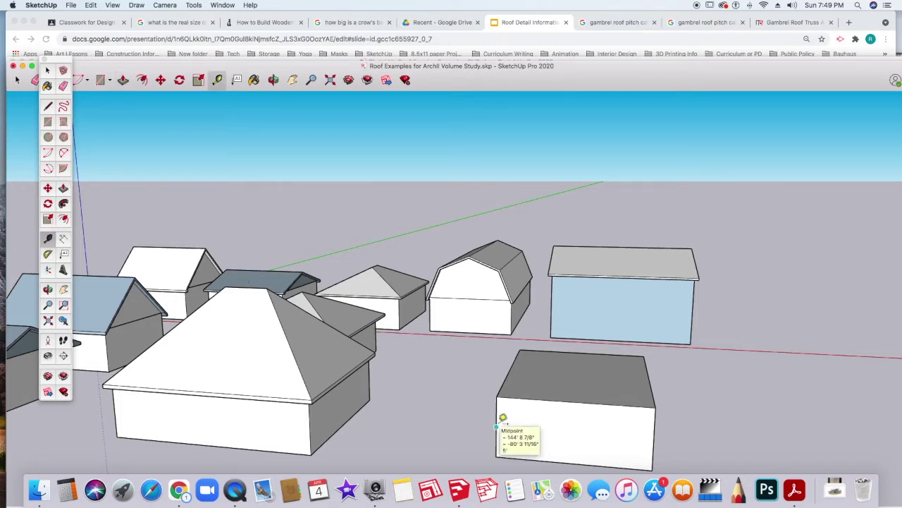
left_click(48, 70)
triple_click(580, 431)
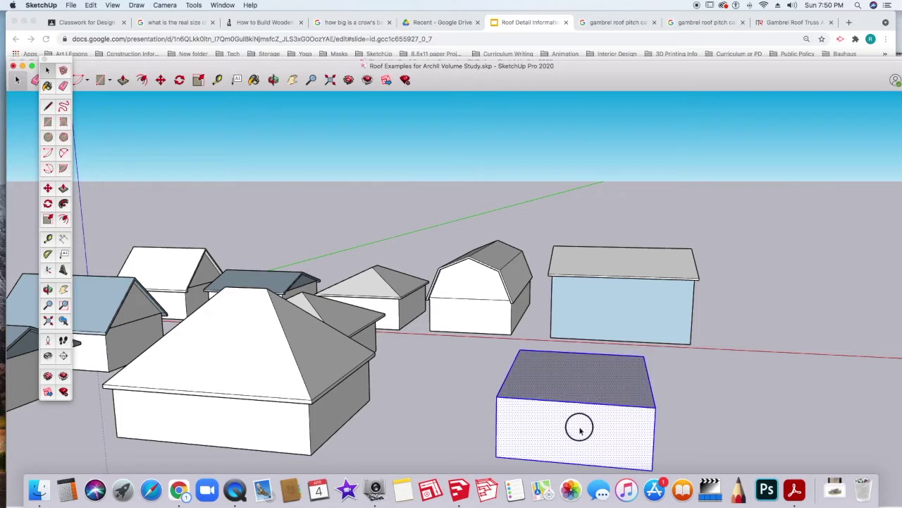
right_click(580, 428)
left_click(606, 410)
Step: Add a vertical guide 12 ft in at the front's middle and a guide along the top front edge
left_click(47, 239)
left_click(496, 427)
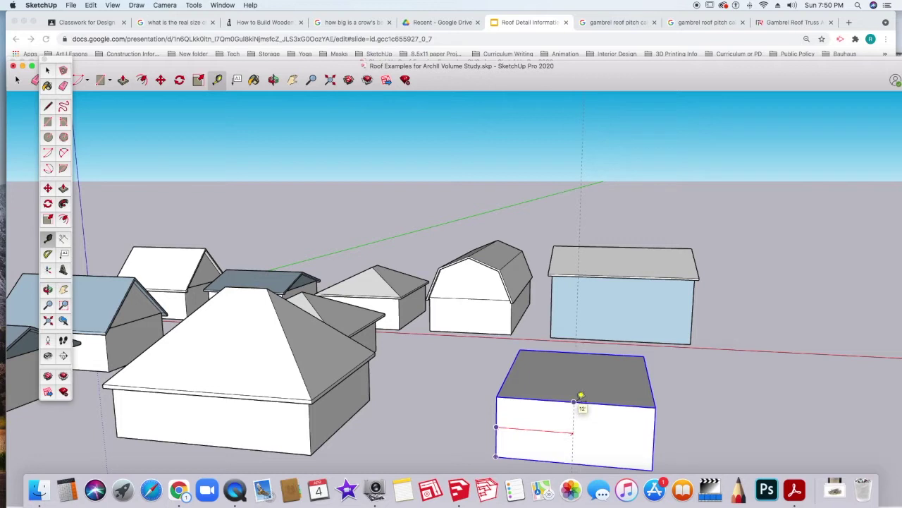
left_click(580, 396)
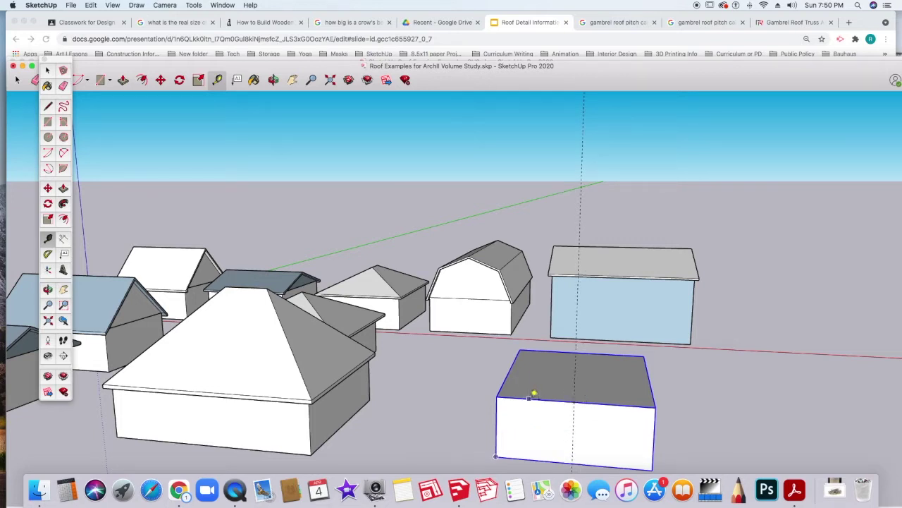
left_click(531, 397)
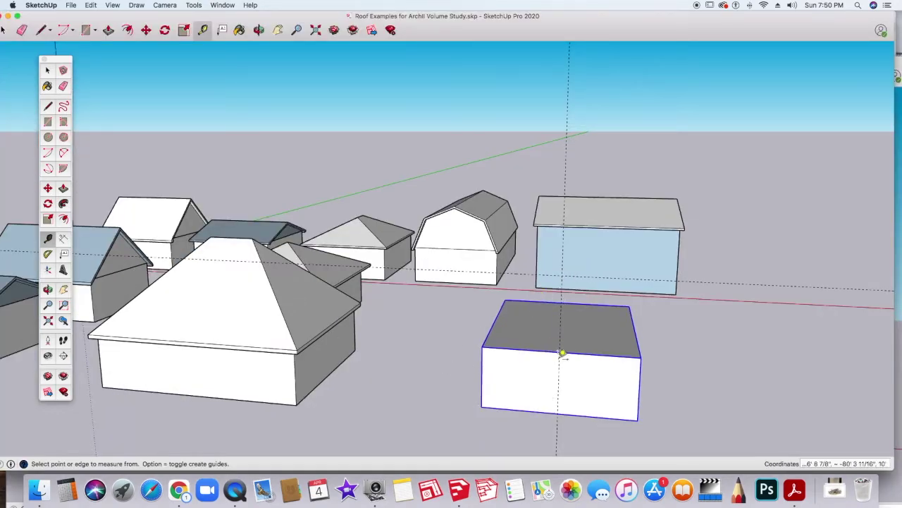
left_click(48, 254)
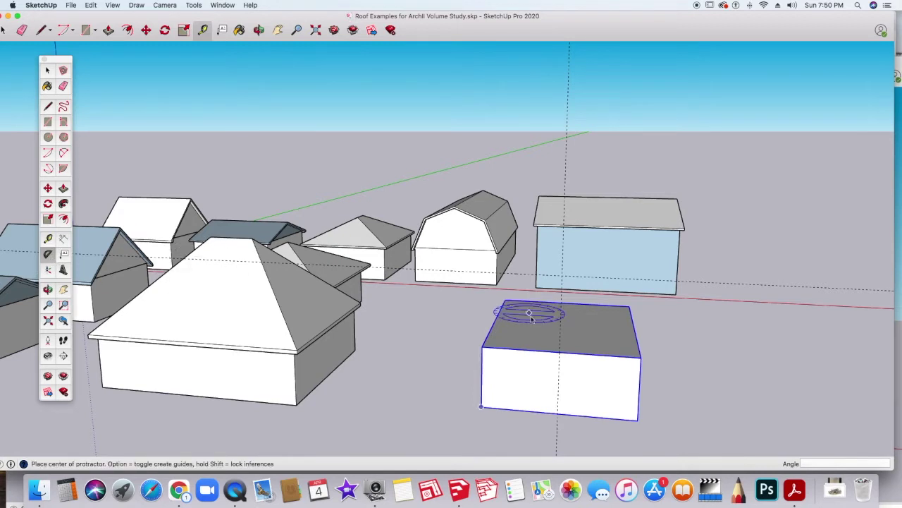
Step: Place an angled roof-slope guide centred on the top front edge's midpoint
left_click(559, 351)
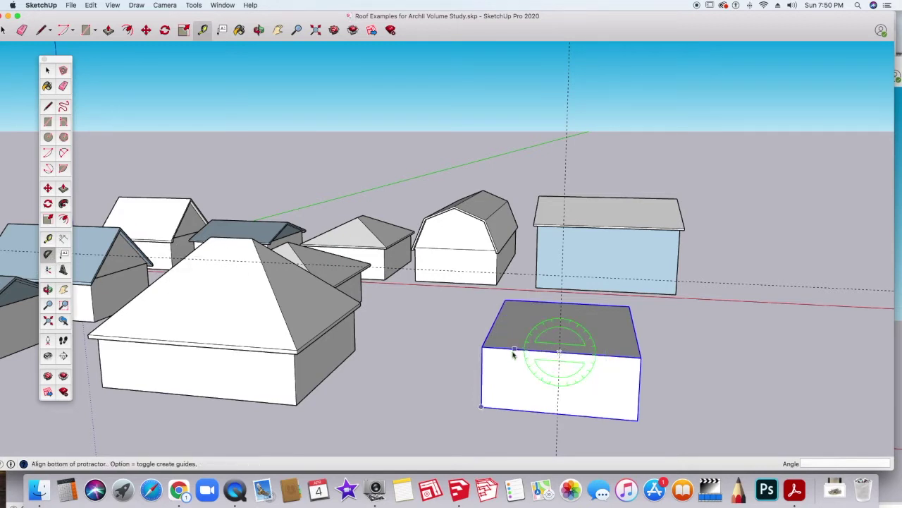
left_click(496, 348)
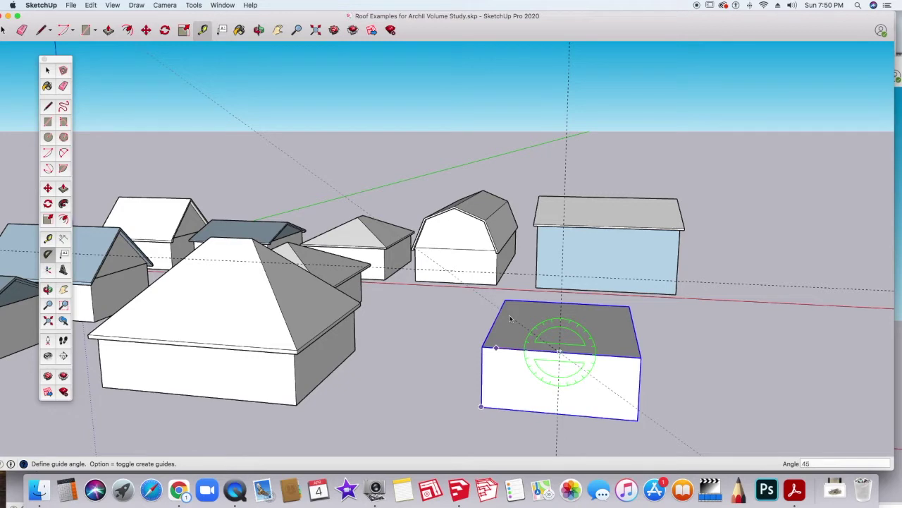
left_click(512, 319)
middle_click_drag(514, 322, 539, 328)
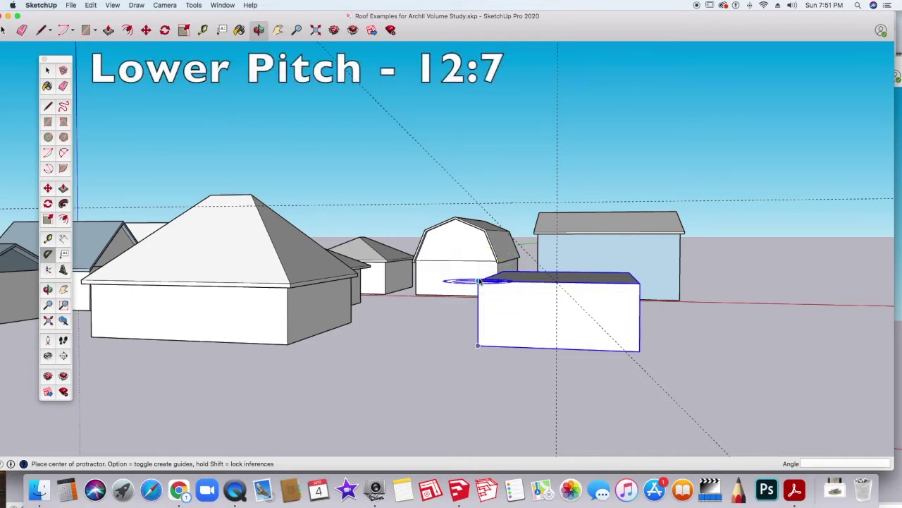
Step: Add a 7:12 sloped guide from the guide intersection
left_click(557, 203)
left_click(612, 203)
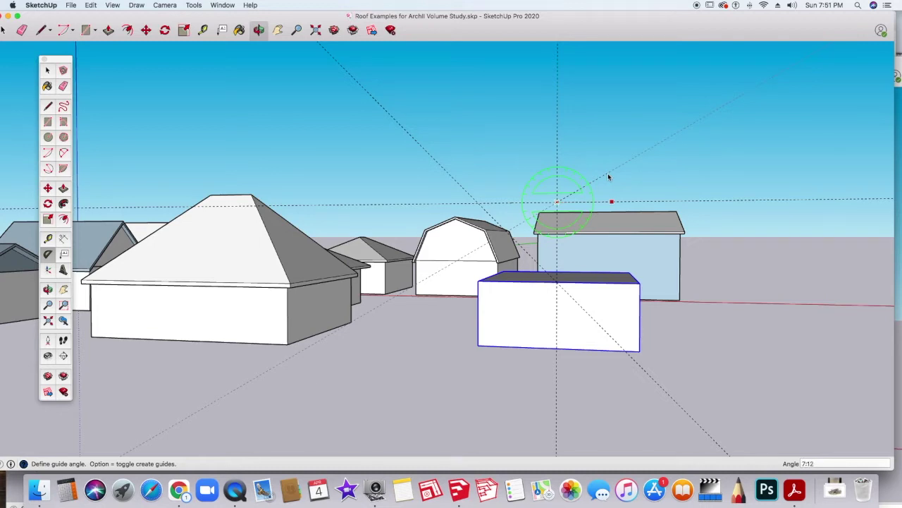
left_click(609, 177)
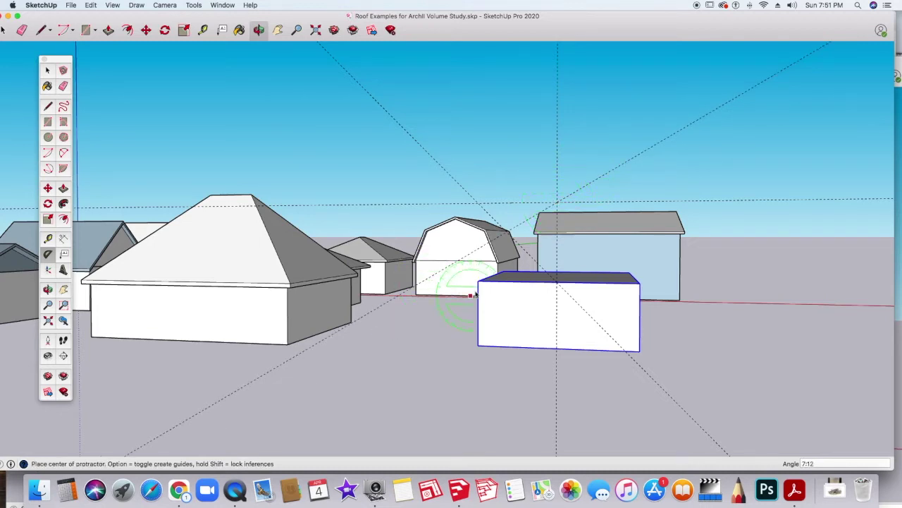
Step: Add a 12:7 sloped guide from the box's top corner
left_click(478, 282)
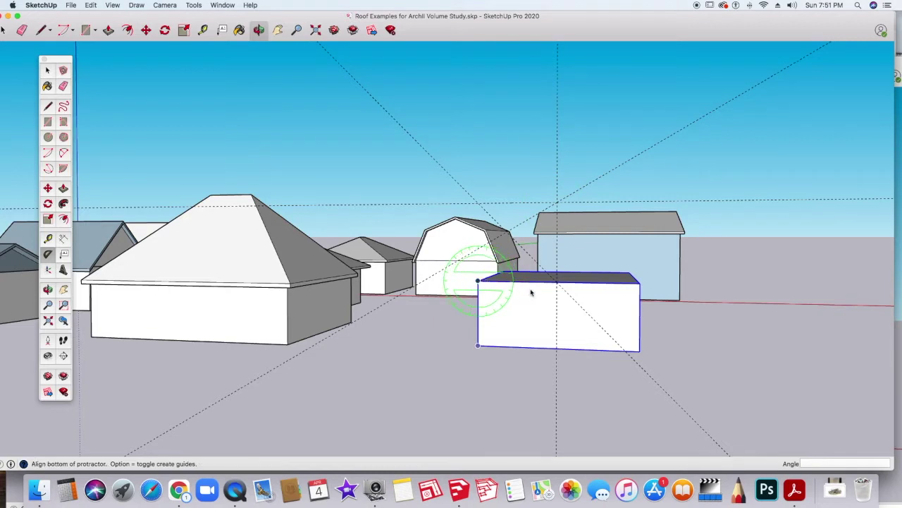
left_click(530, 287)
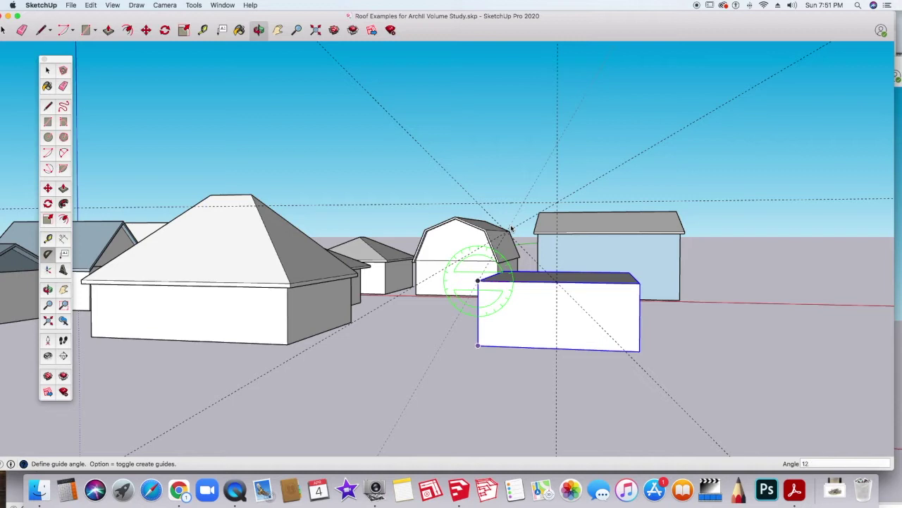
left_click(512, 228)
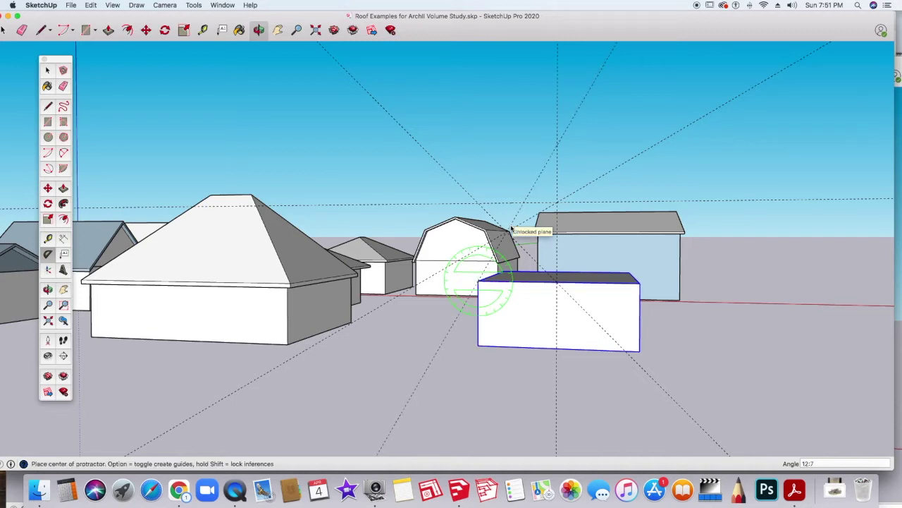
scroll(526, 266, "up", 2)
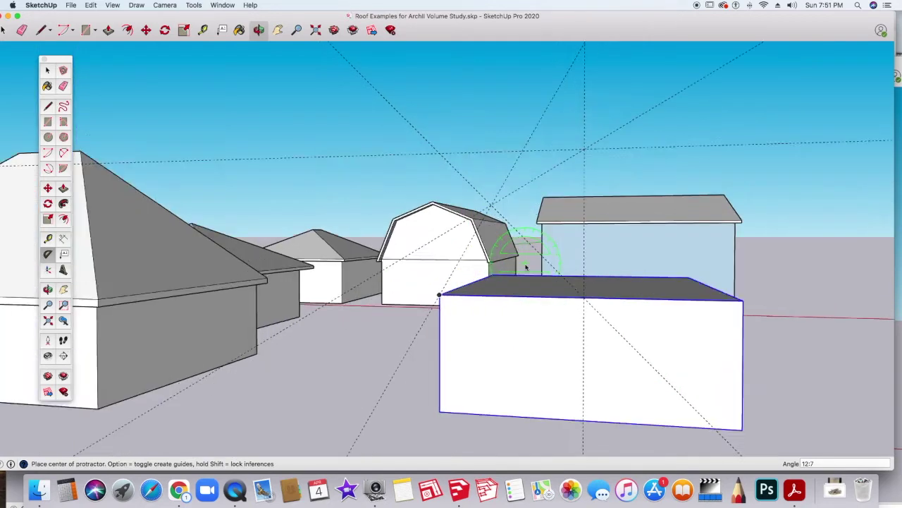
scroll(525, 266, "up", 3)
scroll(523, 286, "down", 2)
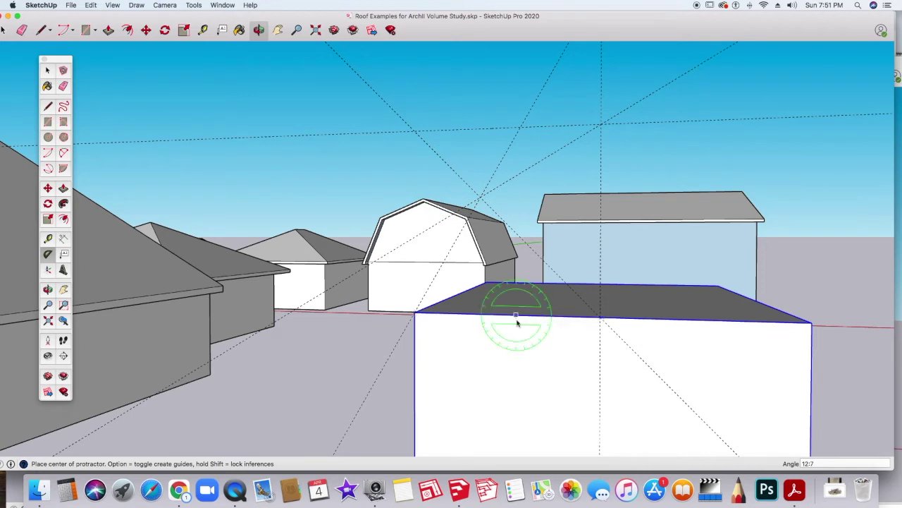
left_click(47, 107)
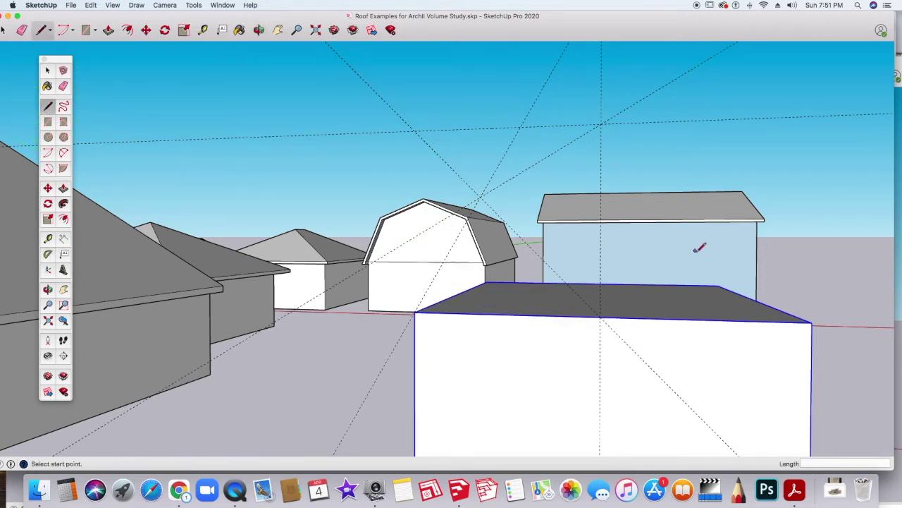
Step: Trace the half gambrel profile from the top-edge midpoint along the pitch guides into a closed face
left_click(600, 317)
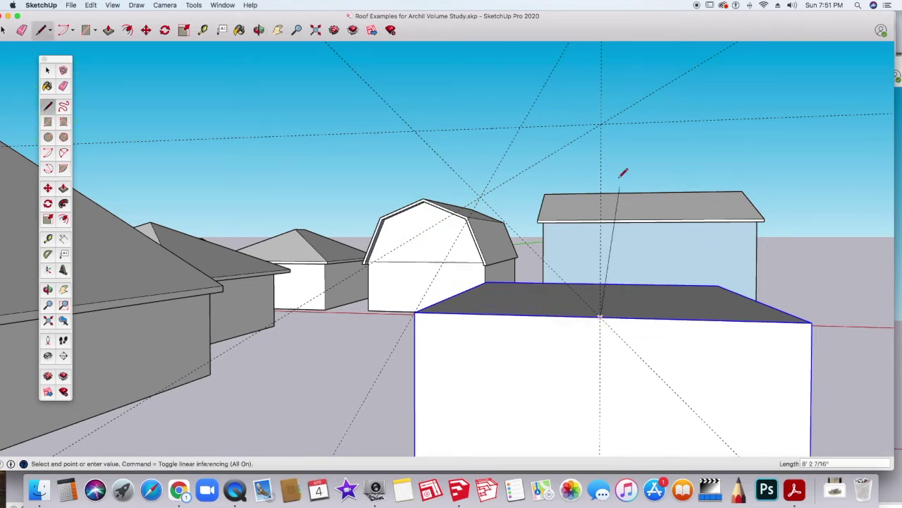
left_click(601, 124)
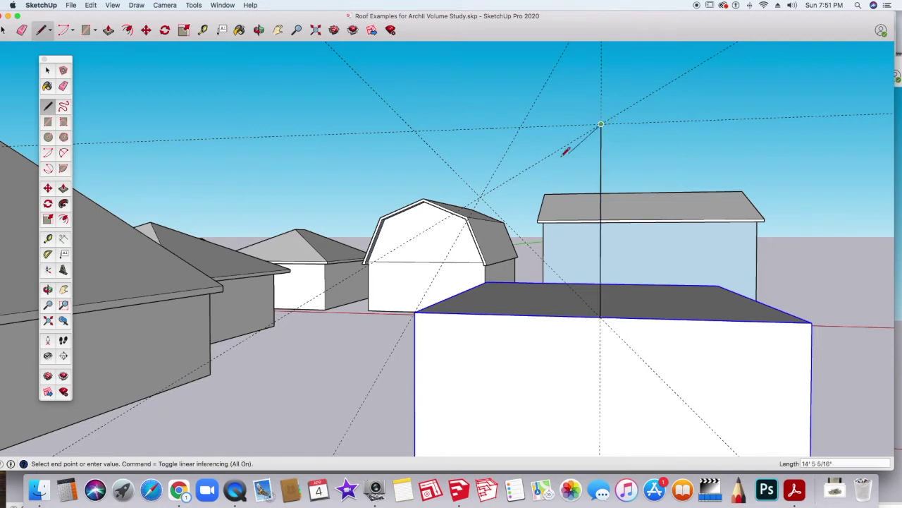
left_click(480, 197)
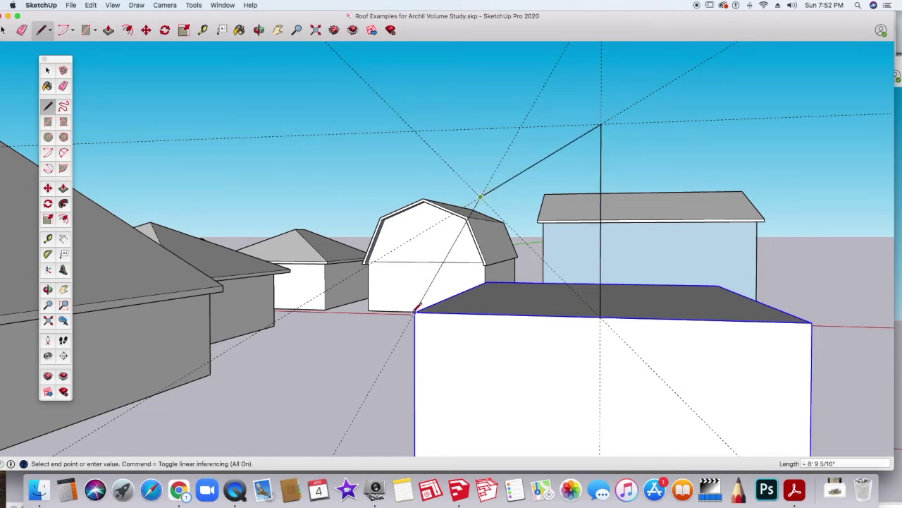
left_click(600, 317)
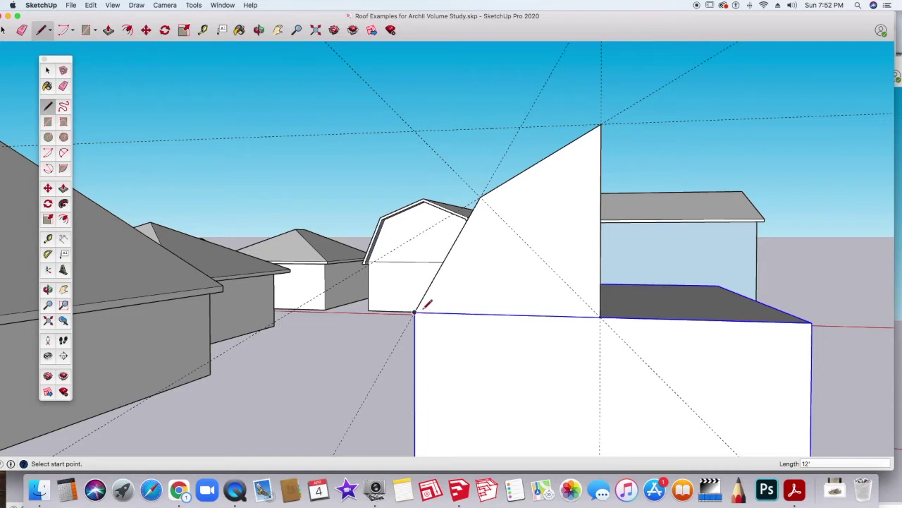
scroll(428, 308, "up", 2)
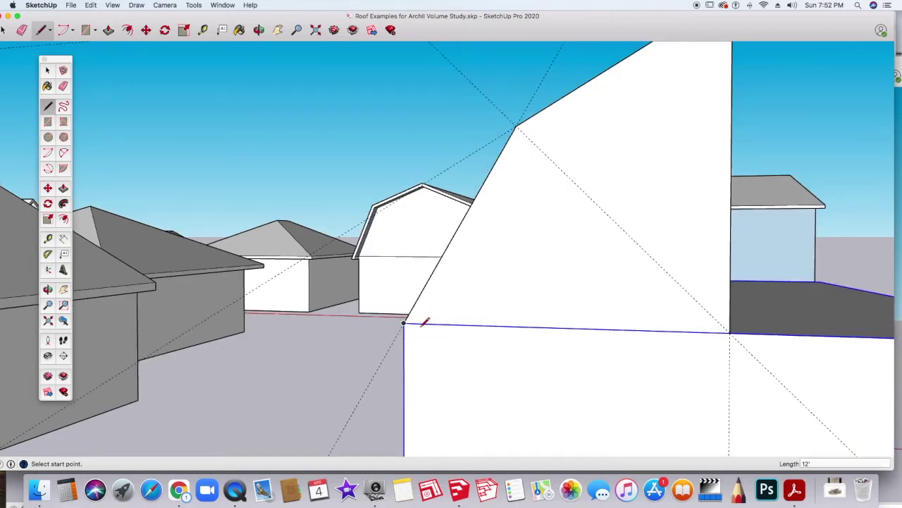
scroll(494, 320, "down", 1)
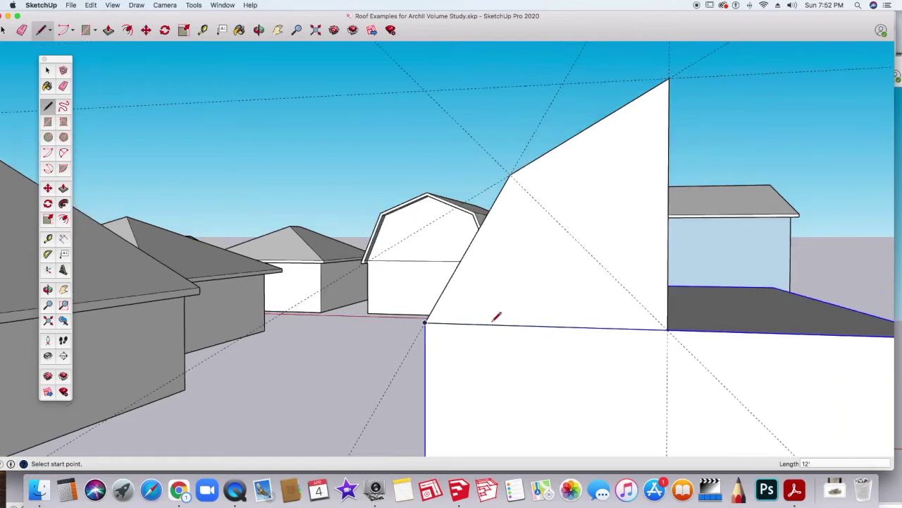
left_click(47, 240)
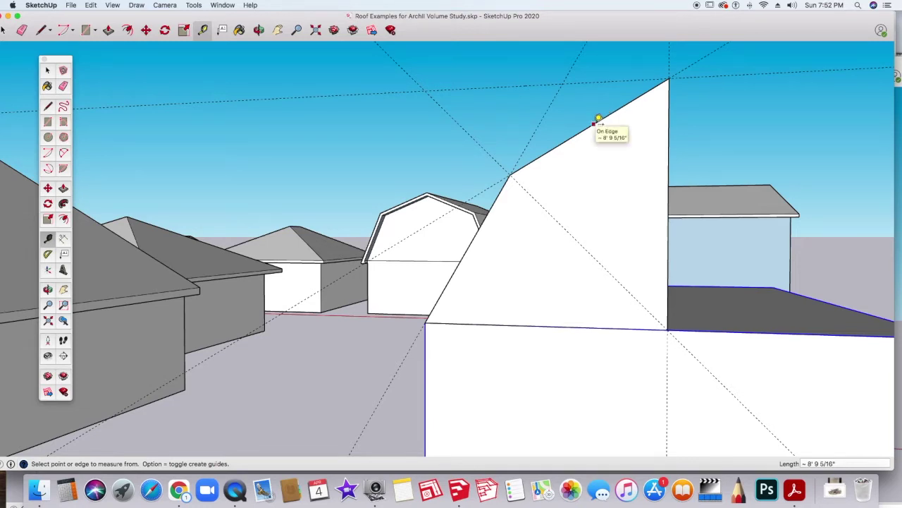
Step: Add a guide offset 5 1/2" parallel to the upper roof slope
left_click(595, 121)
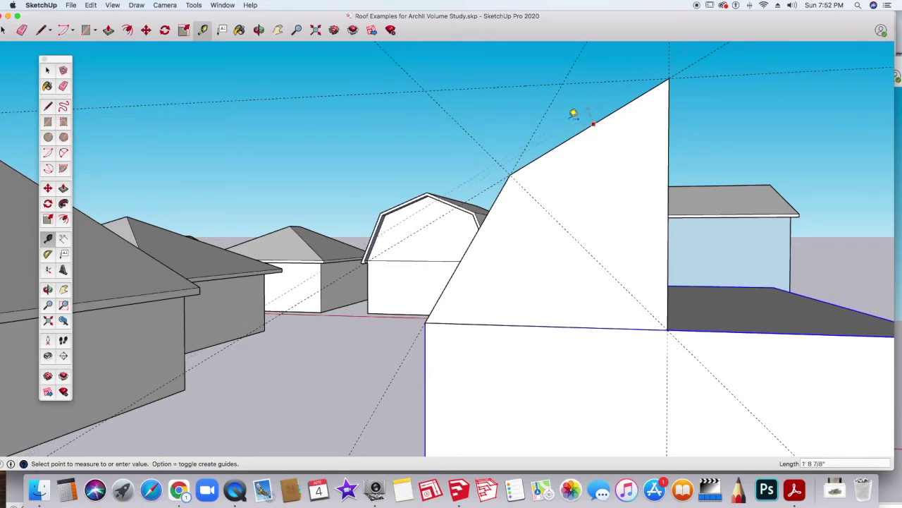
left_click(633, 109)
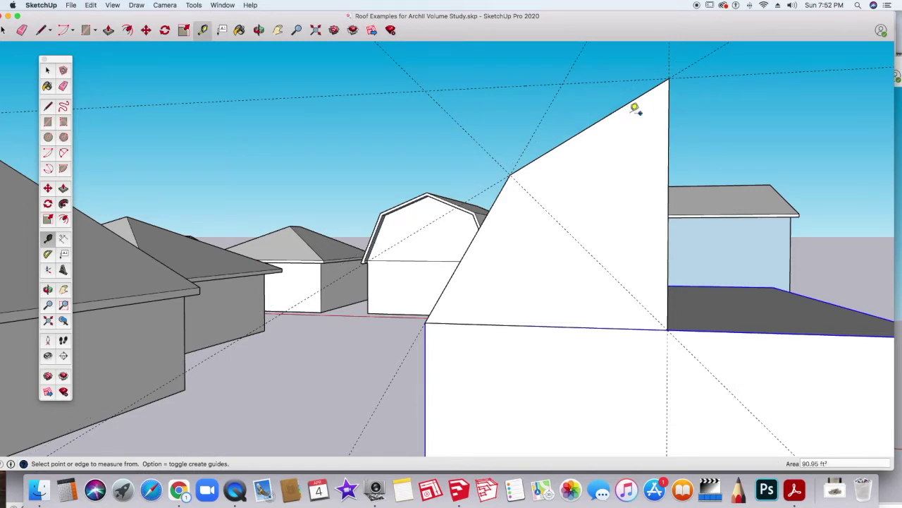
left_click(597, 113)
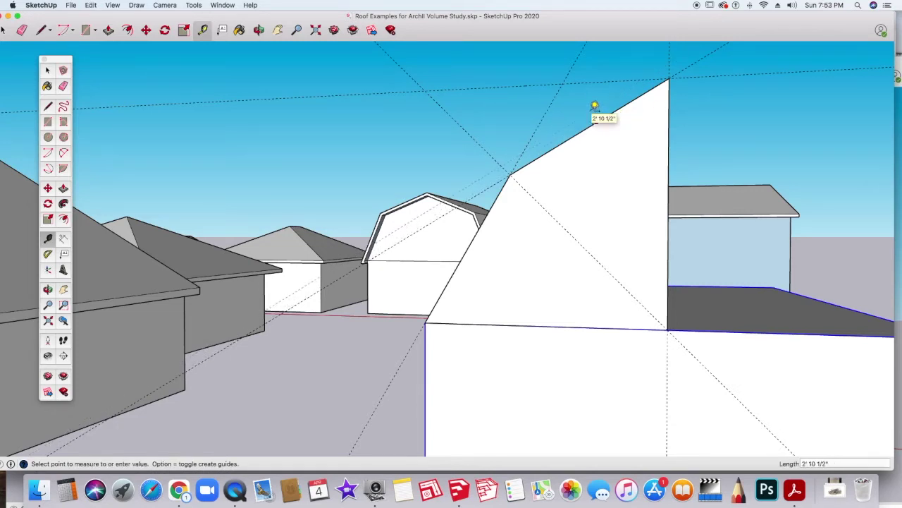
left_click(588, 109)
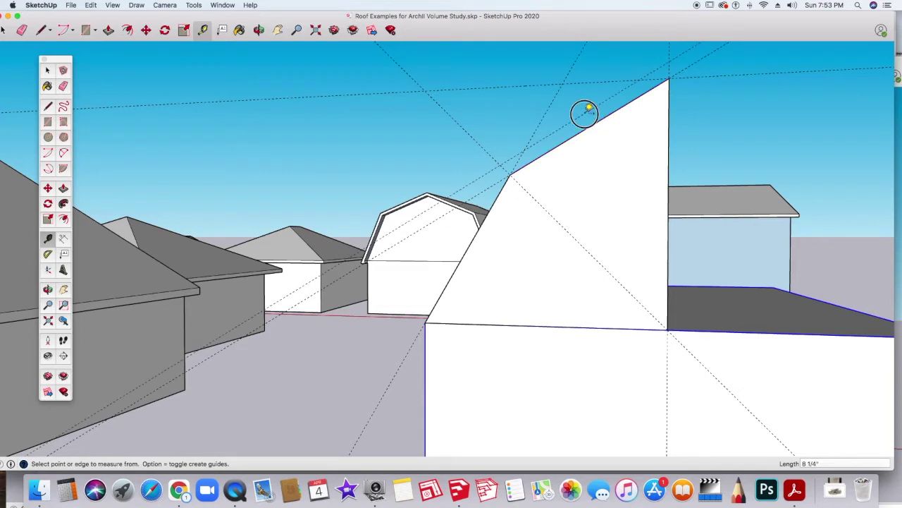
key("super+z")
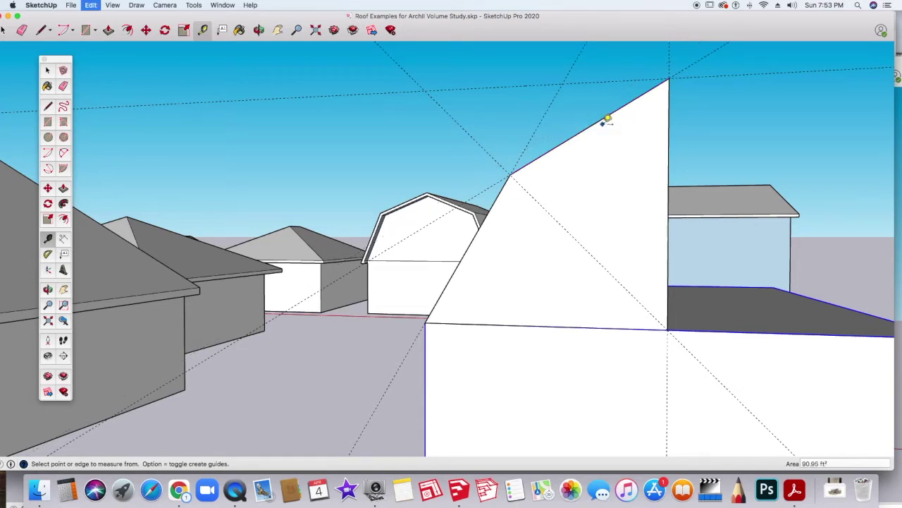
left_click(600, 118)
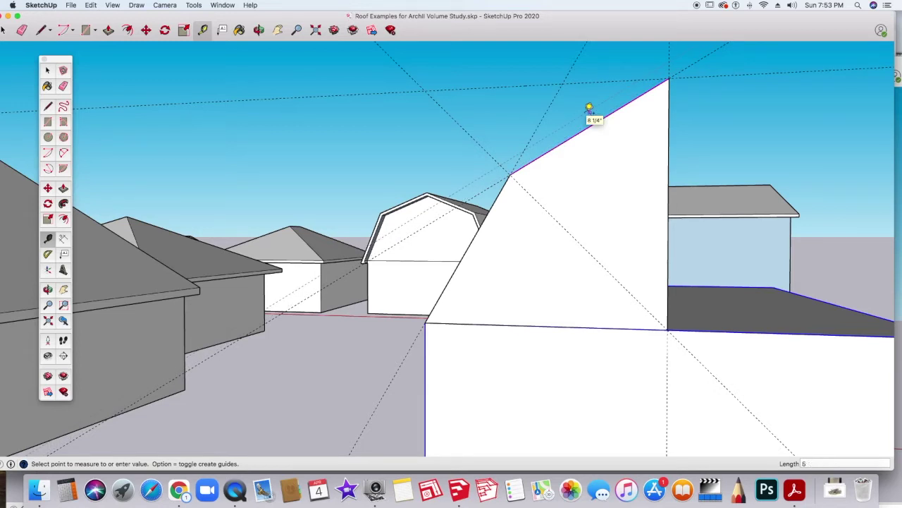
type("5 1/2\"")
key("Return")
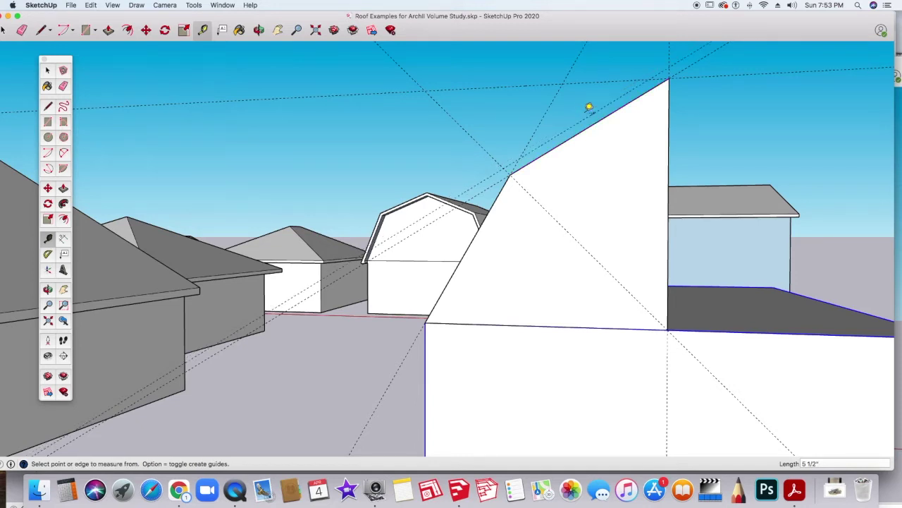
Step: Add a matching parallel offset guide along the lower roof slope
left_click(503, 192)
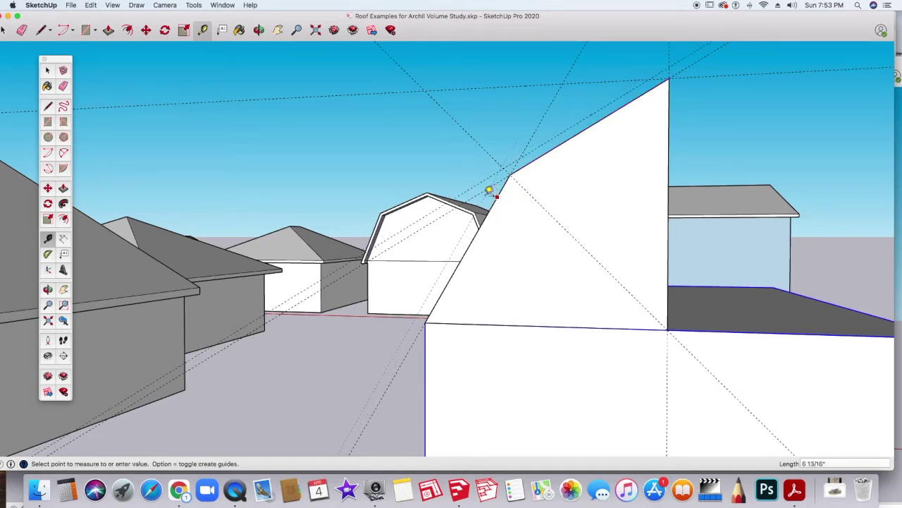
scroll(488, 187, "up", 2)
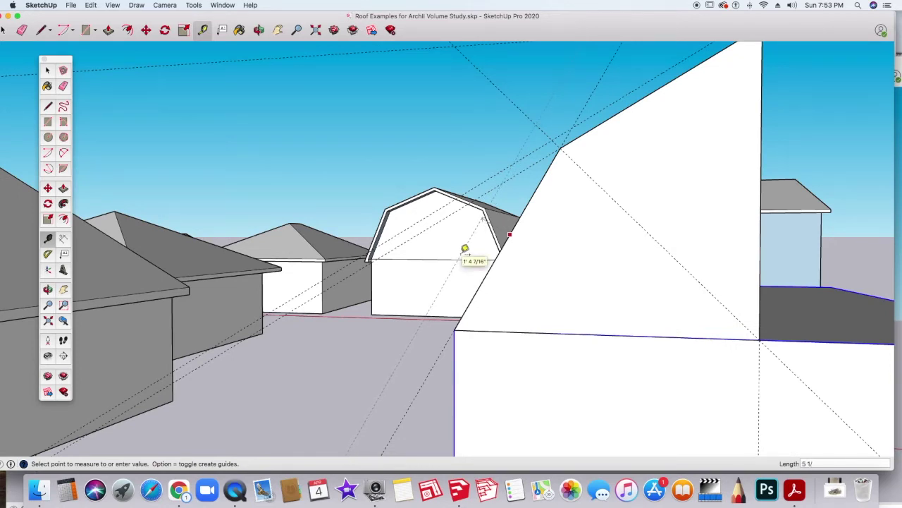
left_click(465, 248)
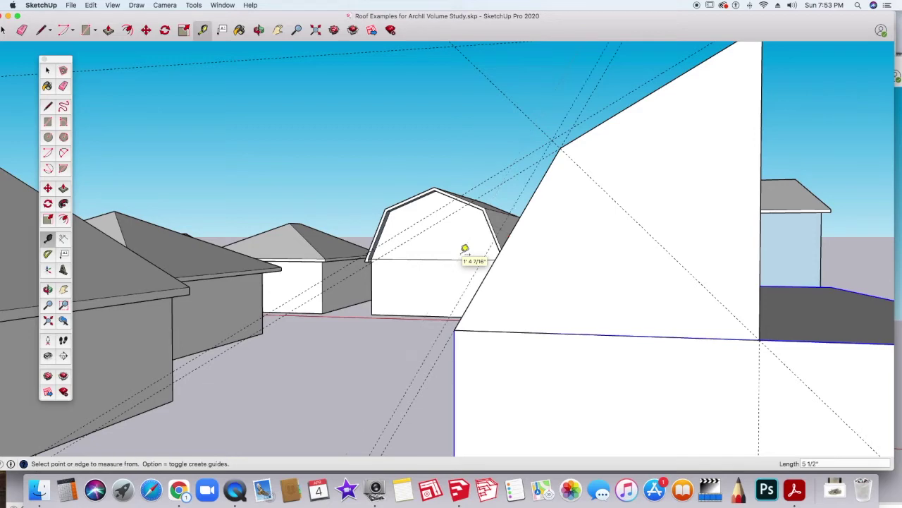
scroll(502, 234, "down", 4)
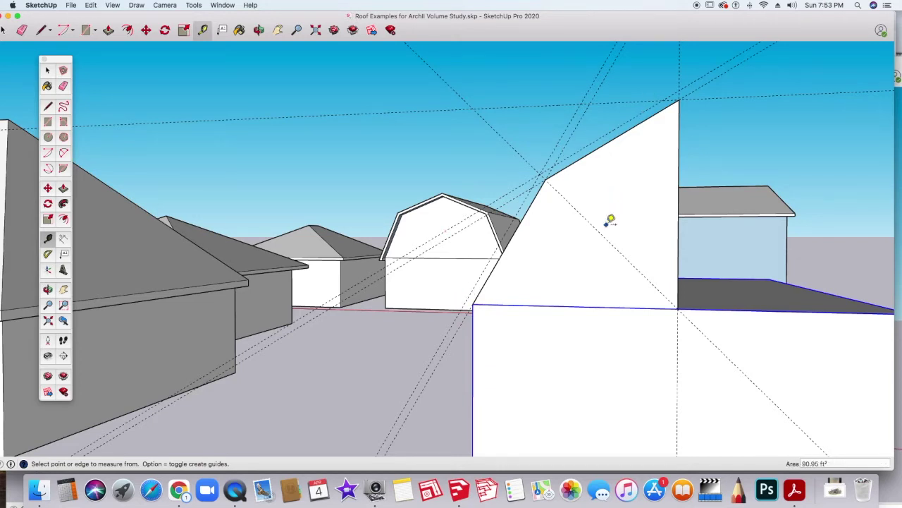
key("l")
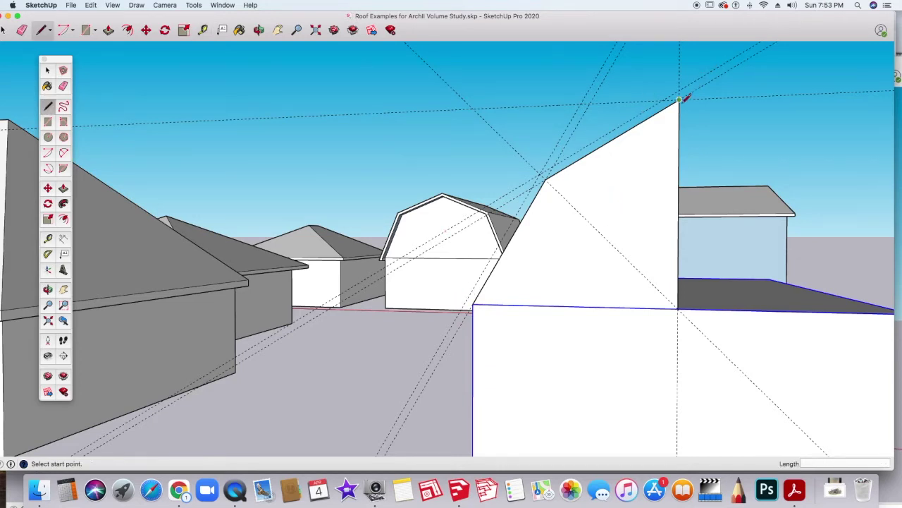
Step: Draw the outer roof edge from the profile's apex down to the wall base
left_click(679, 100)
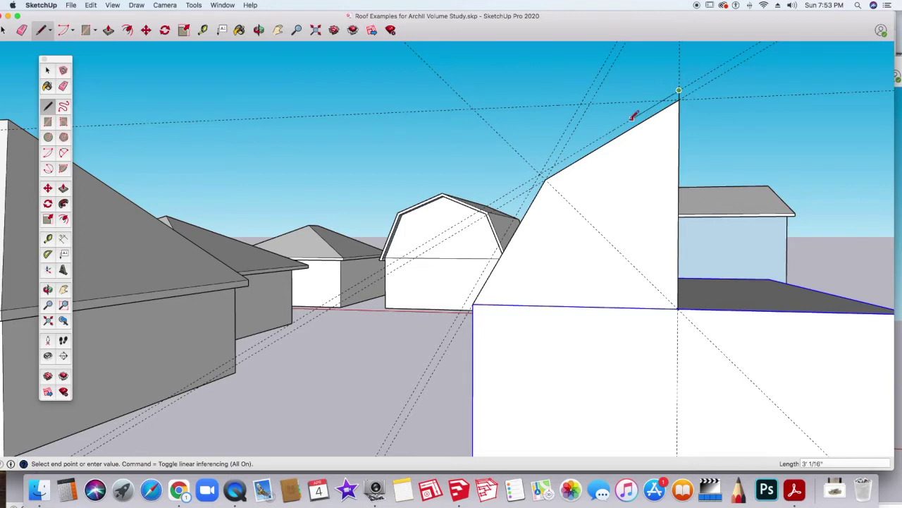
left_click(541, 172)
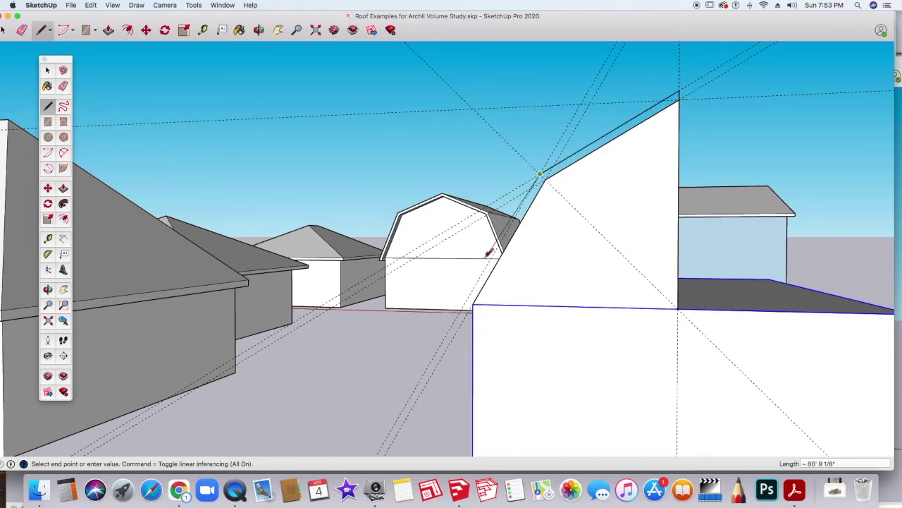
left_click(466, 303)
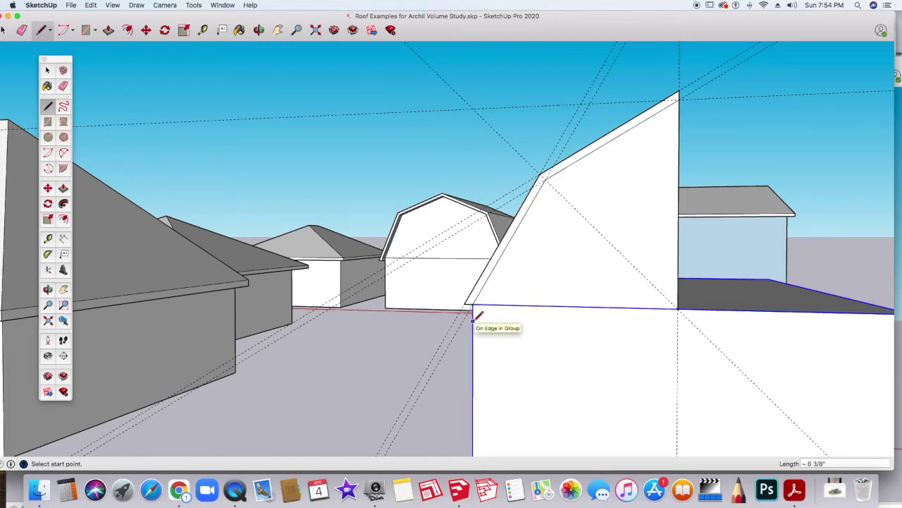
left_click(473, 321)
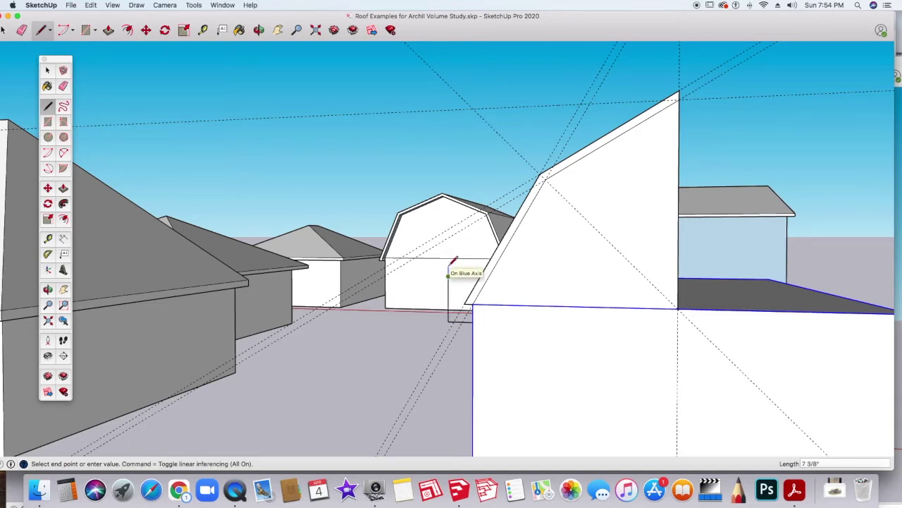
left_click(449, 277)
key("Escape")
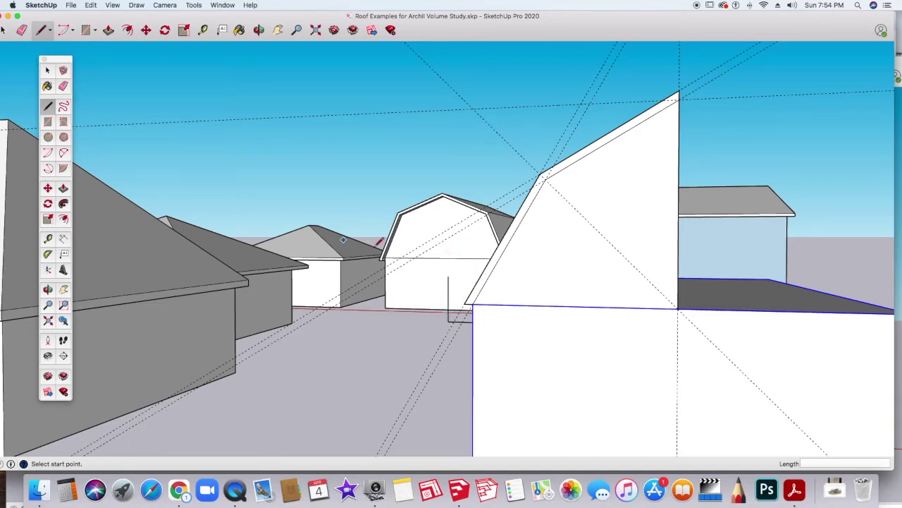
Step: Add short edges at the gable base and box corner to close the overhang face
left_click(464, 302)
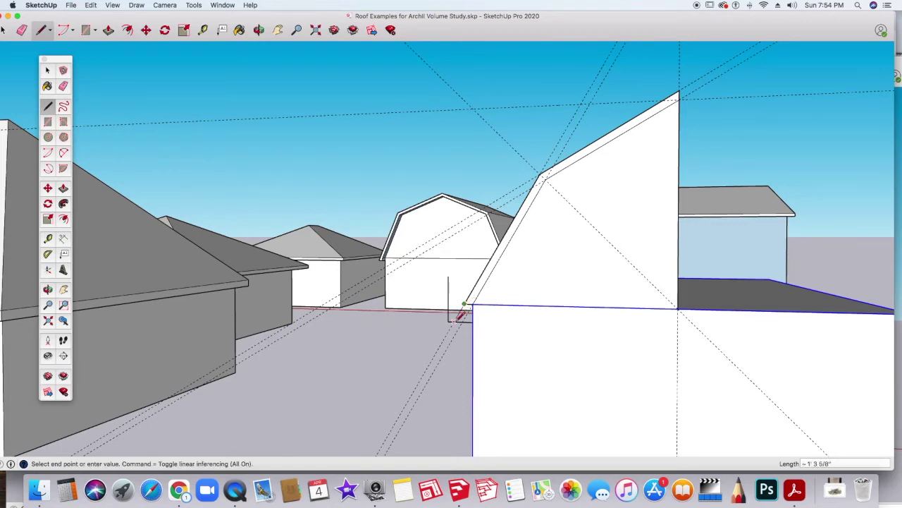
left_click(474, 307)
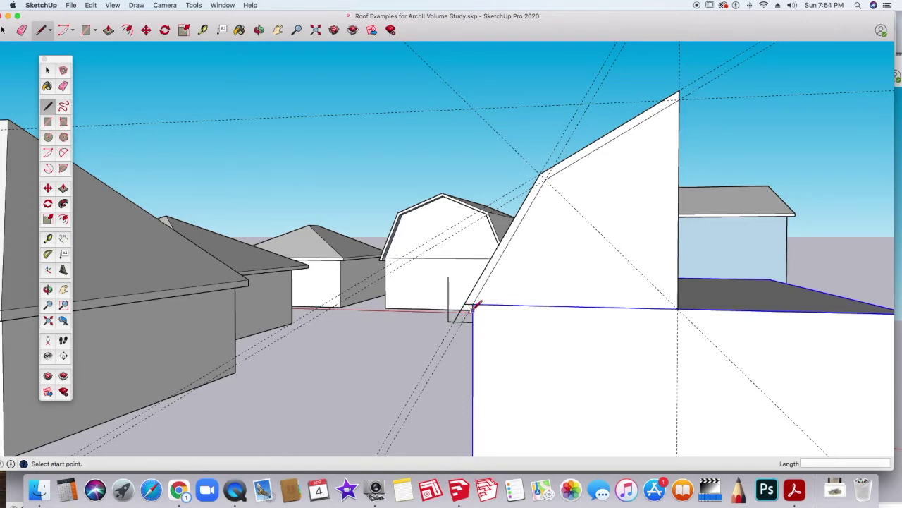
left_click(473, 304)
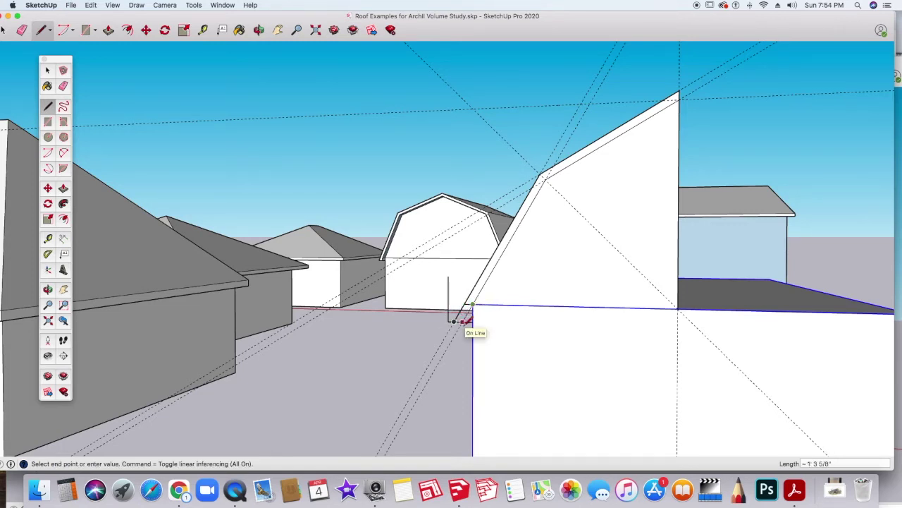
left_click(455, 321)
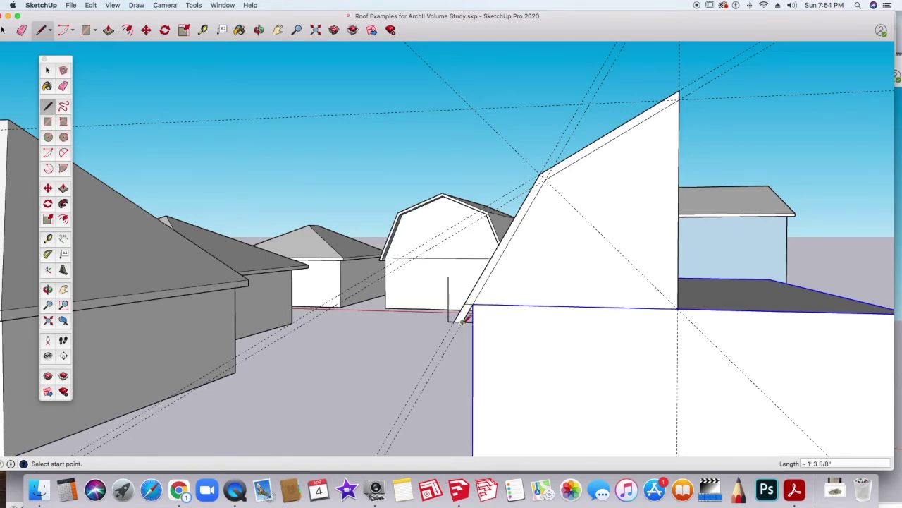
scroll(462, 319, "up", 3)
left_click(473, 362)
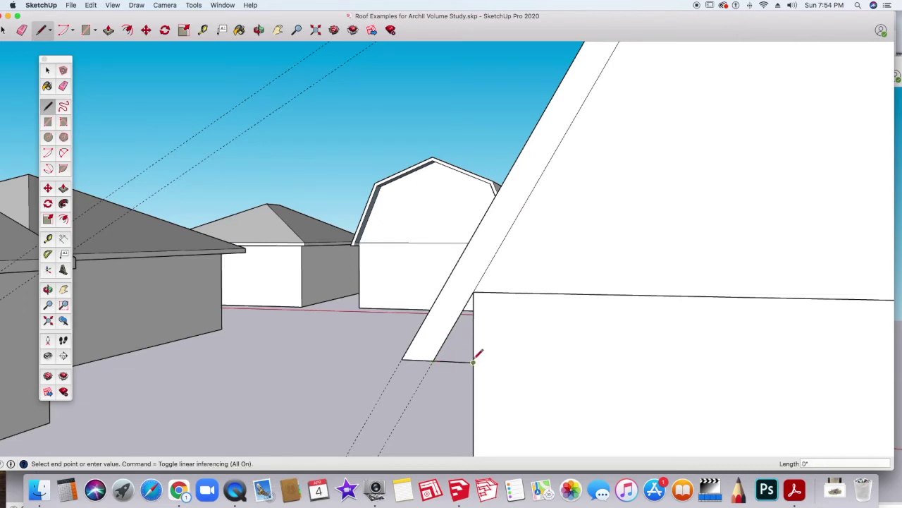
left_click(473, 291)
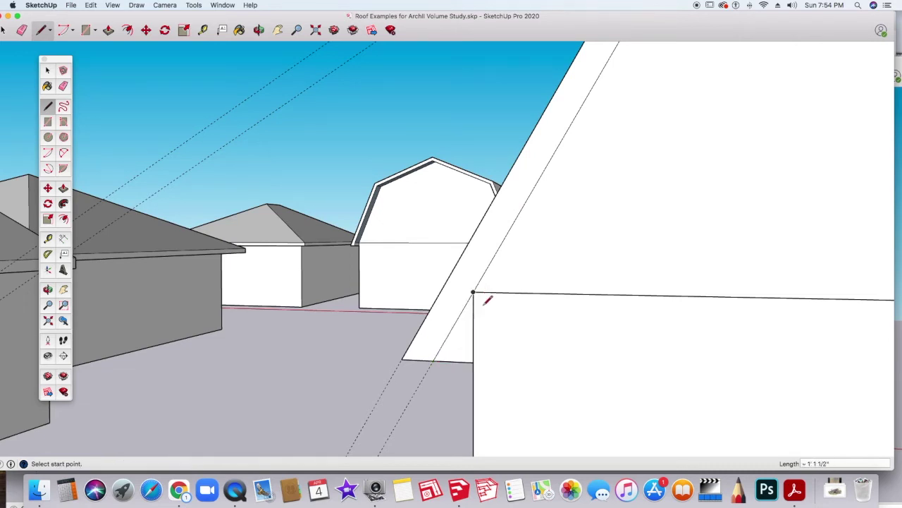
Step: Erase the thin stray slanted edge and orbit to view the gable from the side
key("e")
left_click(453, 330)
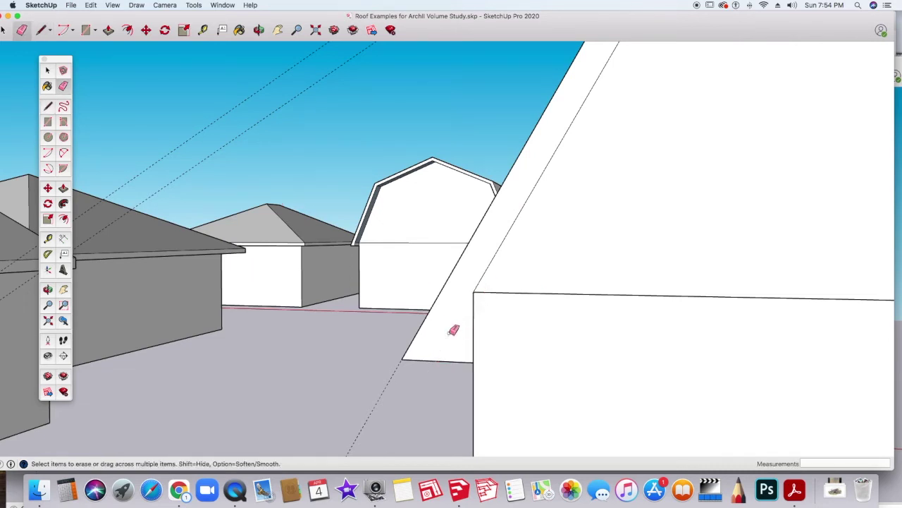
middle_click_drag(472, 349, 703, 223)
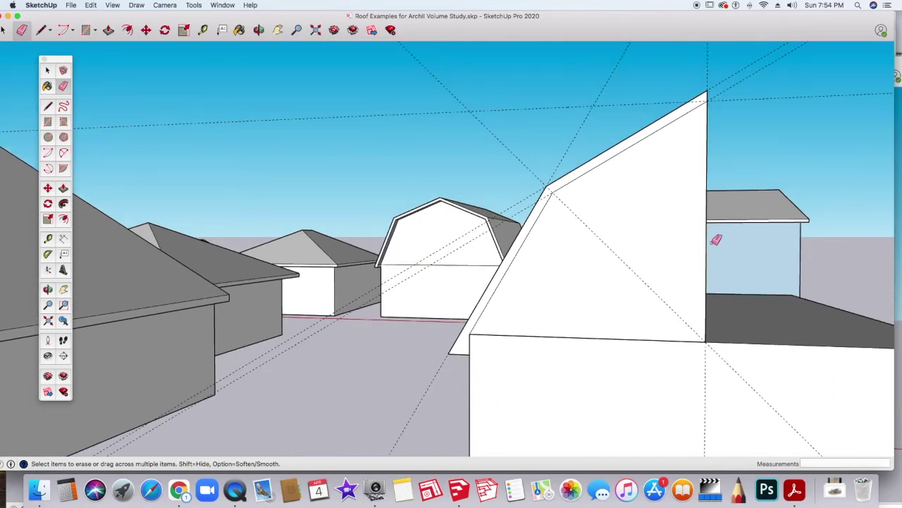
mouse_move(741, 241)
middle_mouse_down()
mouse_move(677, 238)
mouse_move(648, 244)
mouse_move(657, 250)
middle_mouse_up()
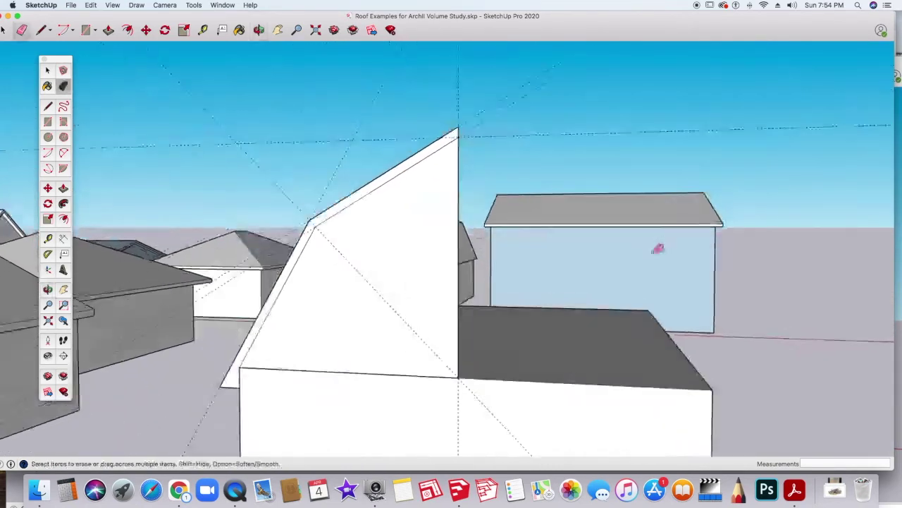
Step: Select the half gable face for rotating
left_click(46, 71)
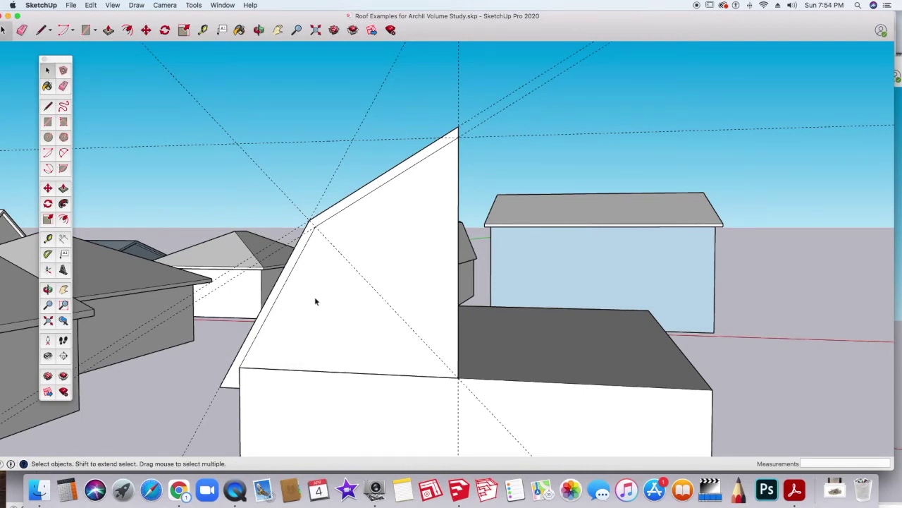
double_click(389, 258)
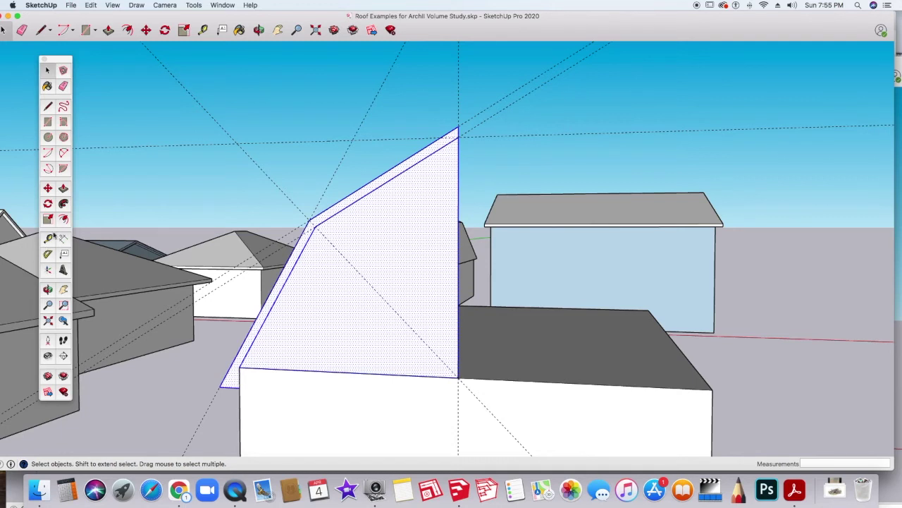
left_click(47, 205)
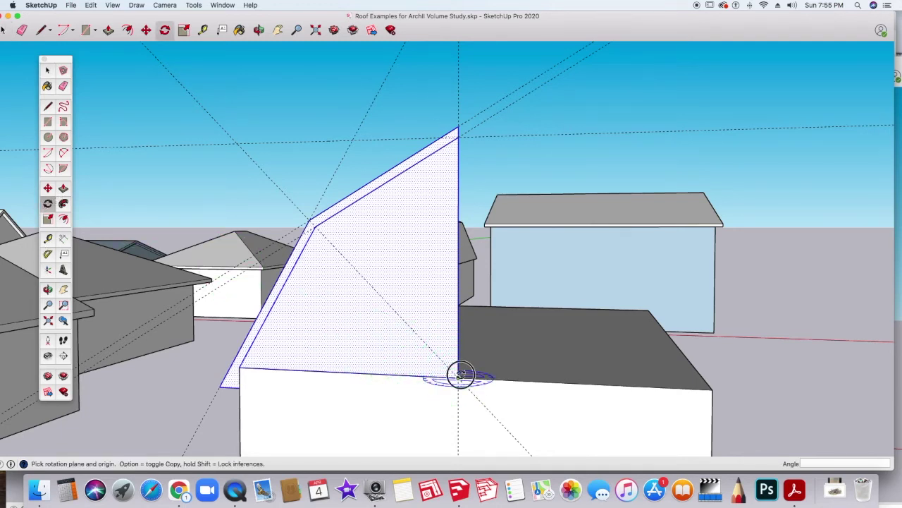
Step: Rotate a copy of the half gable 180° about its bottom corner, then clear the selection
left_click(459, 377)
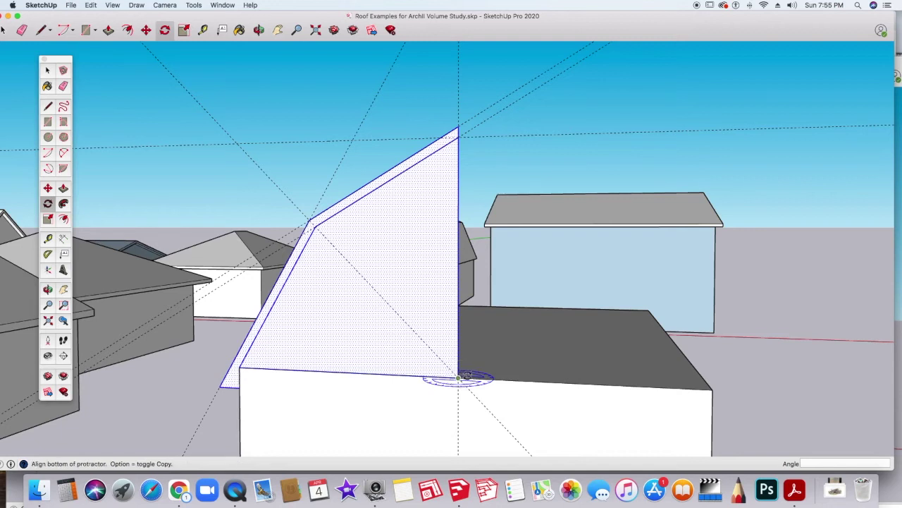
left_click(565, 385)
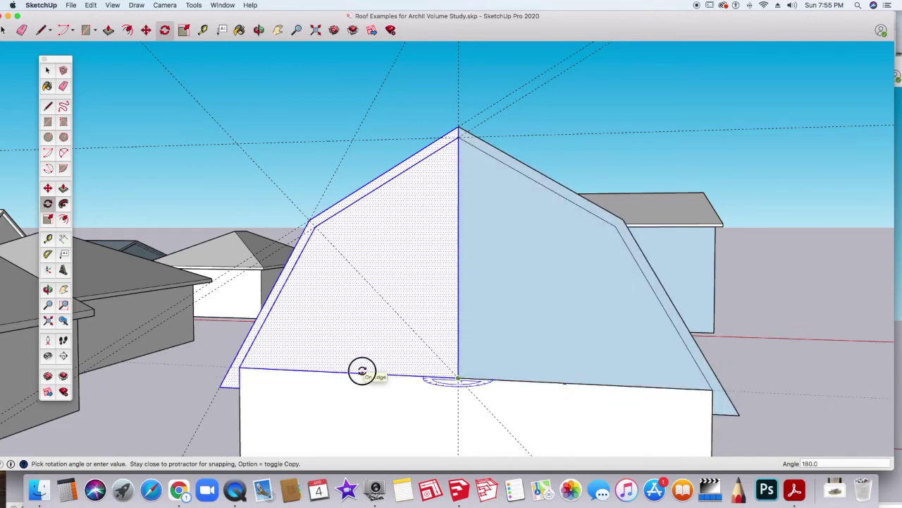
left_click(362, 370)
key("space")
left_click(144, 409)
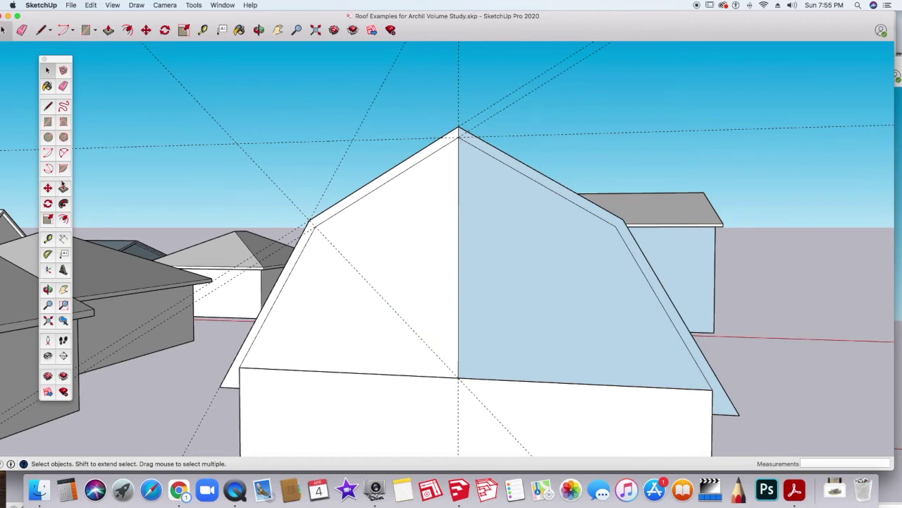
left_click(62, 86)
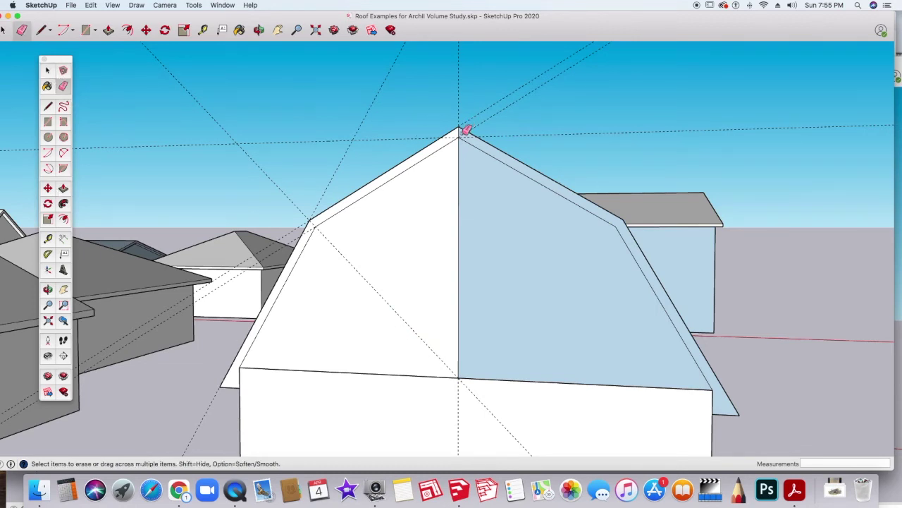
Step: Erase the centre seam joining the two gable halves
left_click(459, 308)
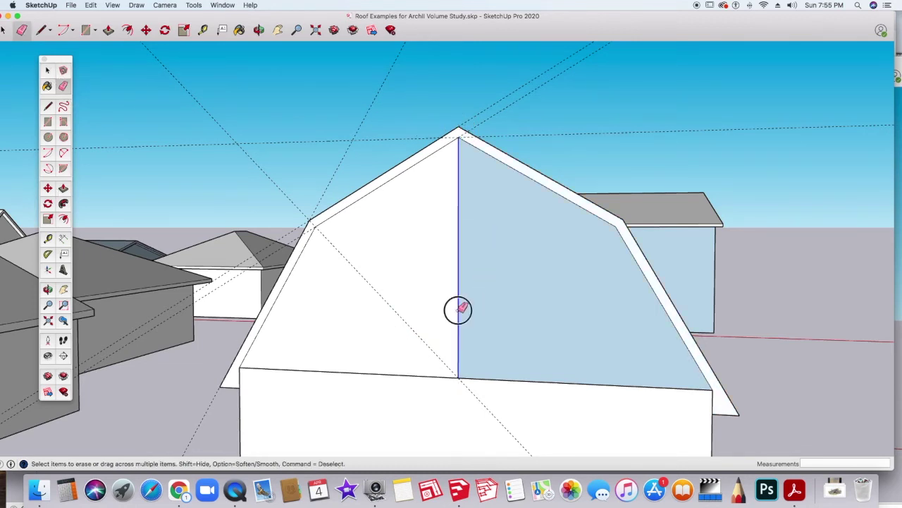
mouse_move(579, 309)
middle_mouse_down()
mouse_move(258, 362)
mouse_move(334, 357)
middle_mouse_up()
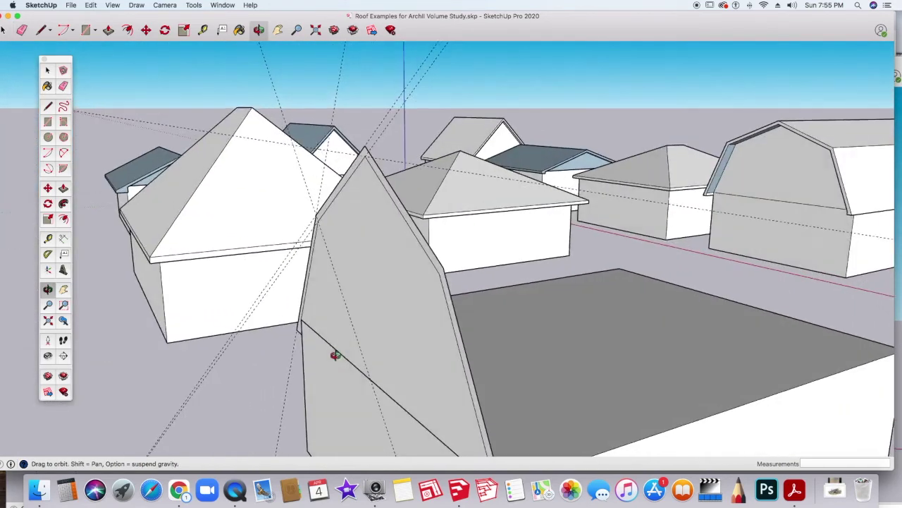
middle_click_drag(580, 337, 486, 254)
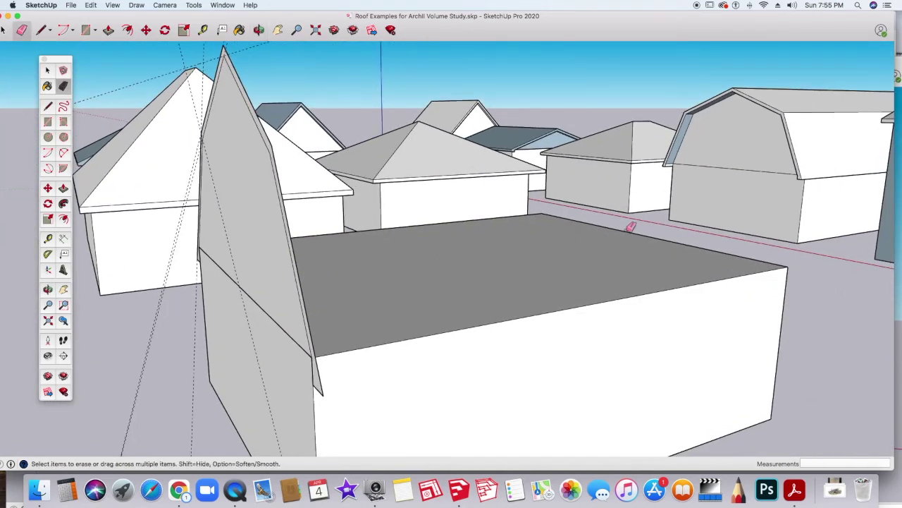
mouse_move(630, 221)
middle_mouse_down()
mouse_move(440, 325)
mouse_move(435, 270)
mouse_move(359, 304)
mouse_move(556, 262)
mouse_move(548, 275)
middle_mouse_up()
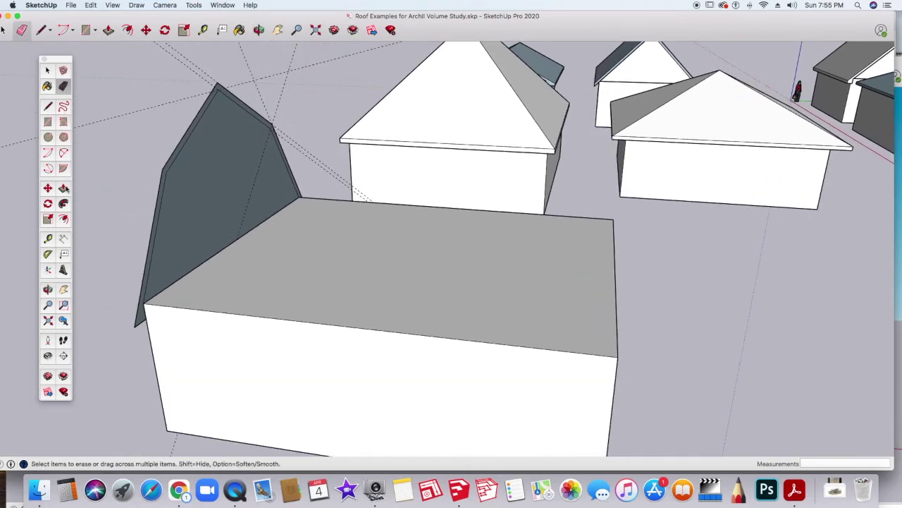
Step: Push/Pull the gambrel gable face 30' along the box to its far corner
left_click(64, 188)
left_click(210, 193)
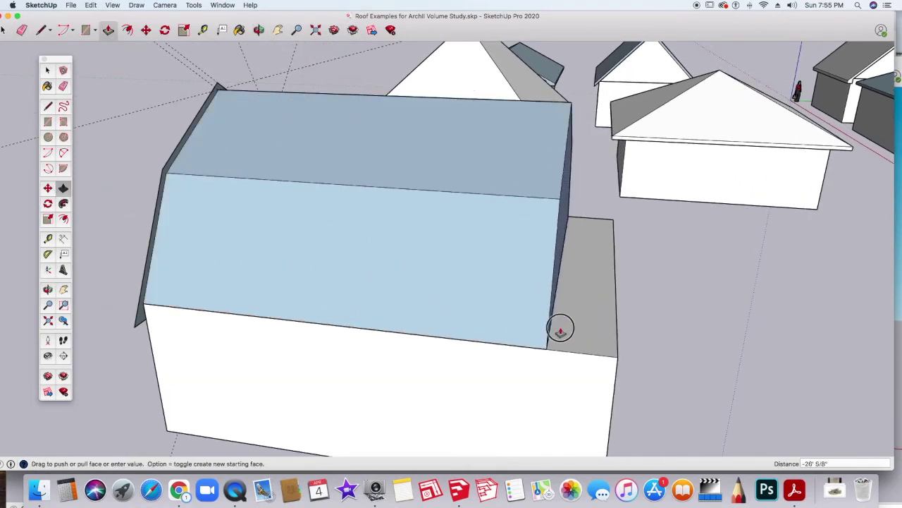
left_click(614, 396)
middle_click_drag(290, 306, 493, 180)
scroll(498, 236, "down", 2)
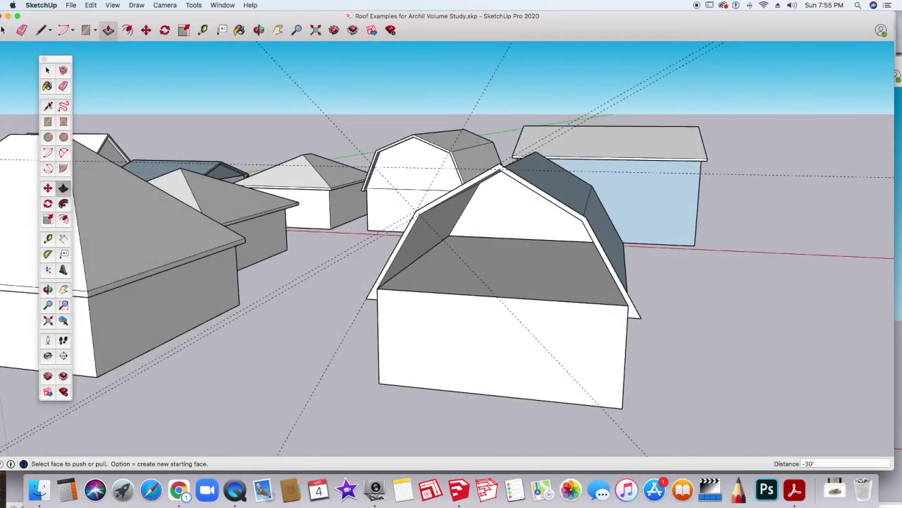
Step: Draw an edge from the ridge down to the eave, then erase the vertical gable line
key("l")
left_click(499, 169)
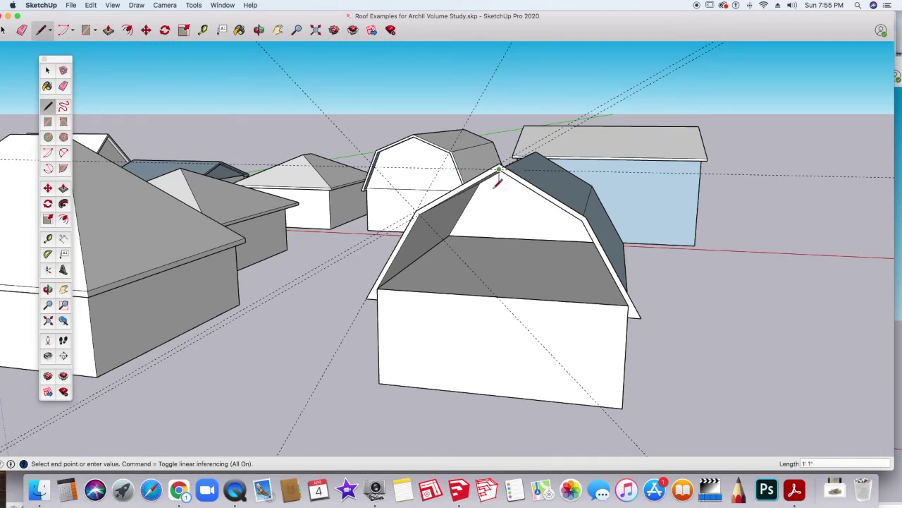
left_click(498, 294)
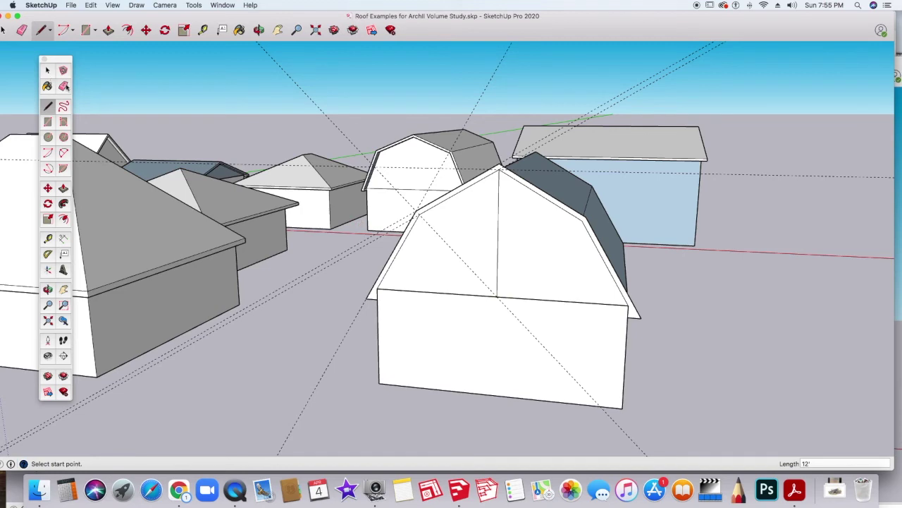
left_click(63, 86)
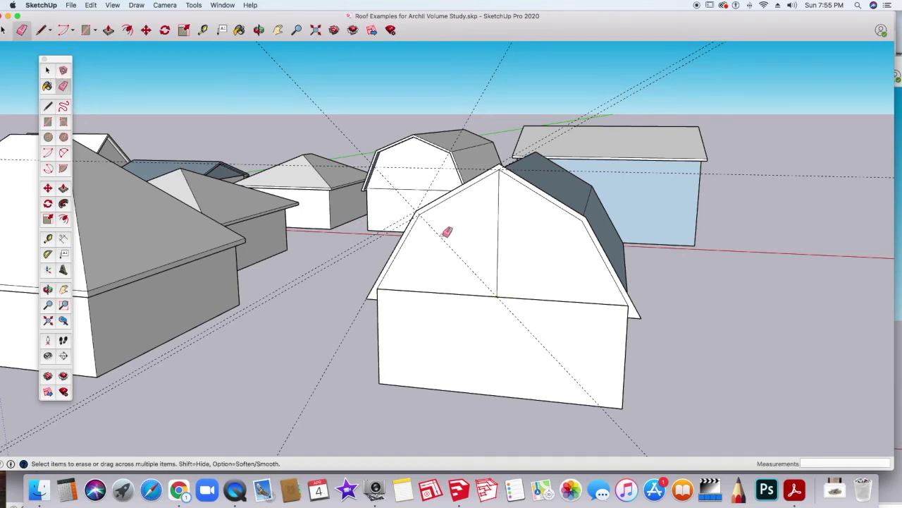
left_click(499, 238)
mouse_move(538, 246)
middle_mouse_down()
mouse_move(486, 242)
mouse_move(270, 268)
mouse_move(115, 306)
mouse_move(183, 212)
middle_mouse_up()
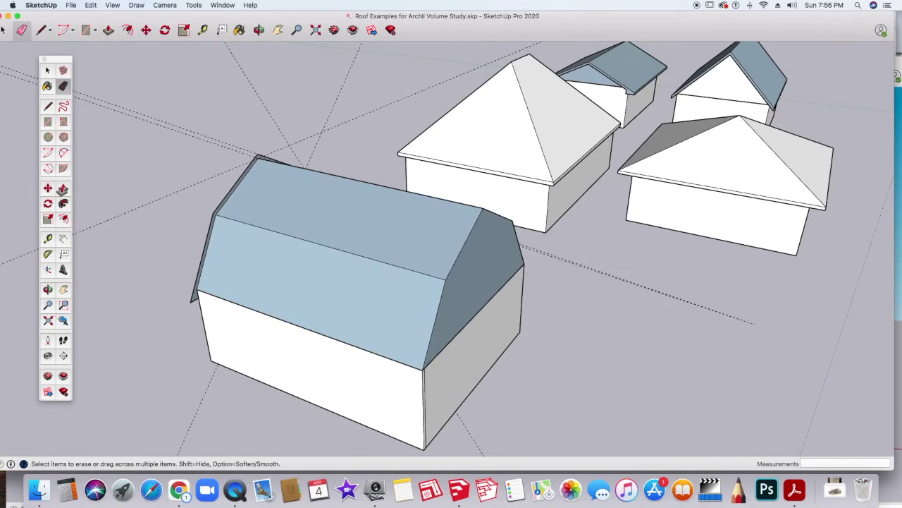
Step: Extrude the gambrel roof profile along the barn's full length
key("p")
scroll(247, 191, "up", 3)
left_click_drag(232, 181, 564, 343)
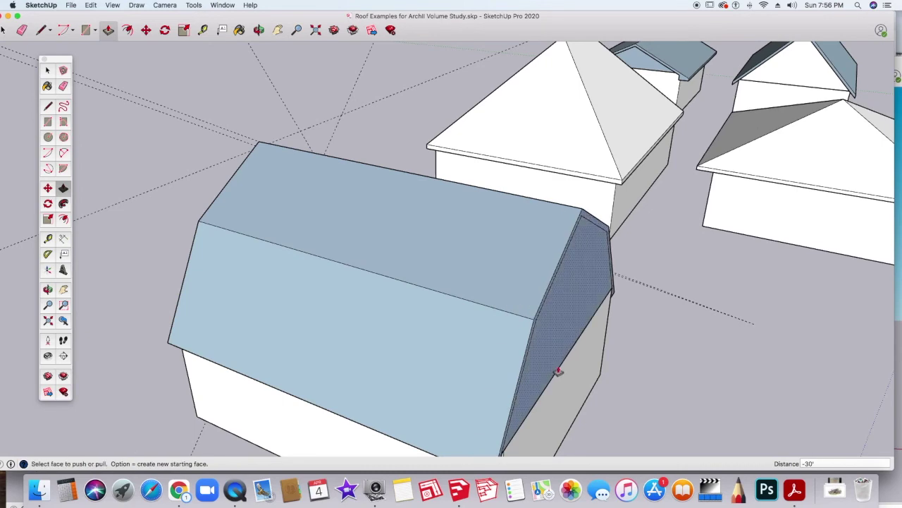
scroll(536, 360, "down", 3)
scroll(637, 412, "up", 5)
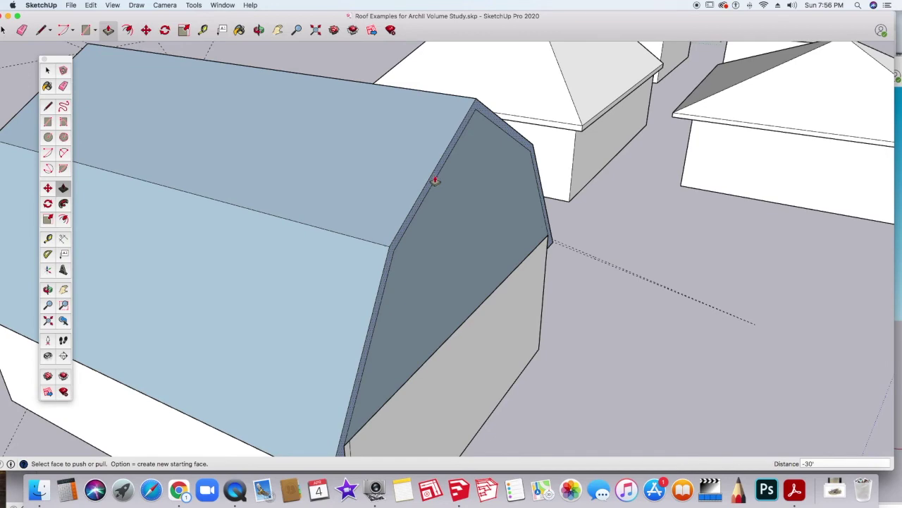
middle_click_drag(467, 305, 310, 268)
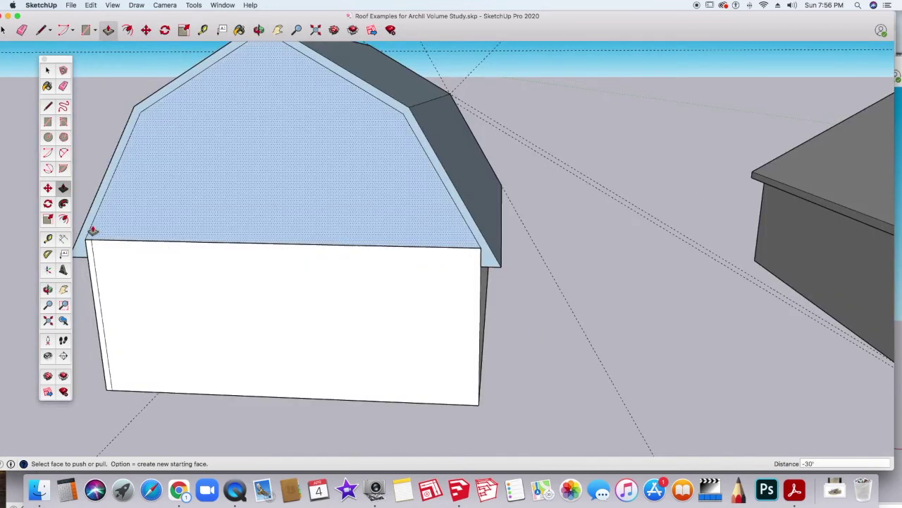
Step: Dimension the roof overhang at the gable wall corner
left_click(62, 238)
left_click(481, 266)
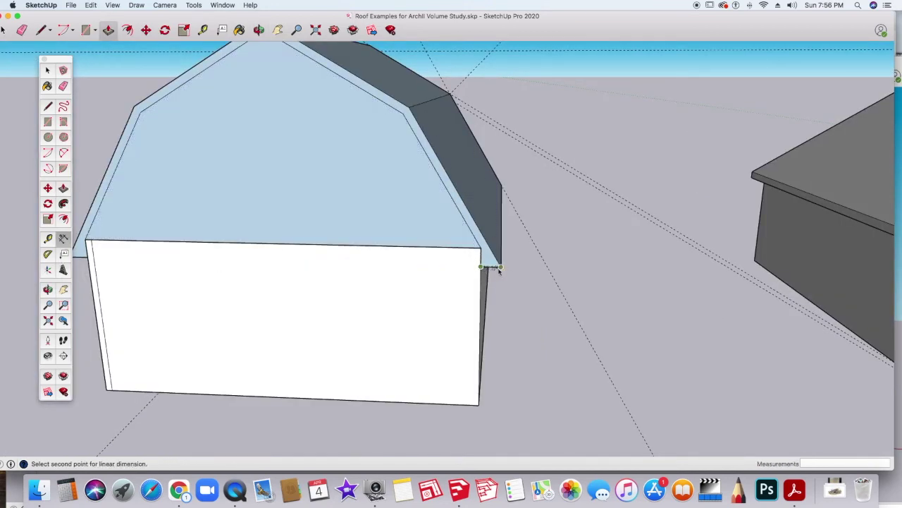
left_click(499, 267)
scroll(502, 299, "up", 5)
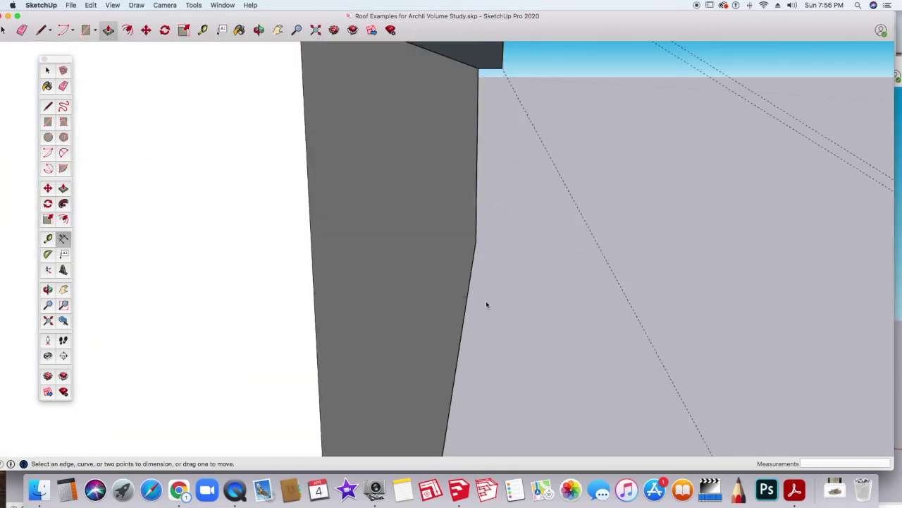
scroll(346, 308, "down", 6)
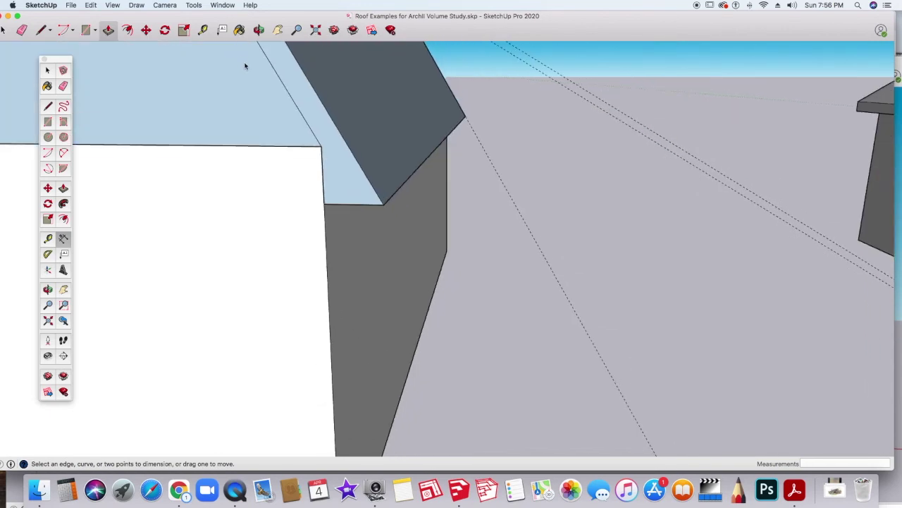
scroll(201, 121, "down", 1)
middle_click_drag(183, 111, 497, 308)
scroll(472, 275, "down", 1)
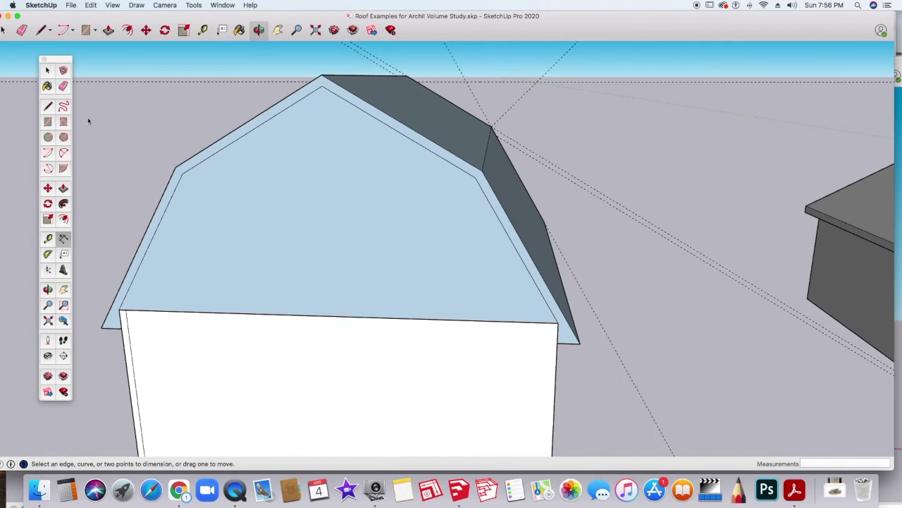
Step: Push the roof's gable face back 1' to form the overhang
left_click(63, 187)
left_click(368, 111)
left_click(364, 125)
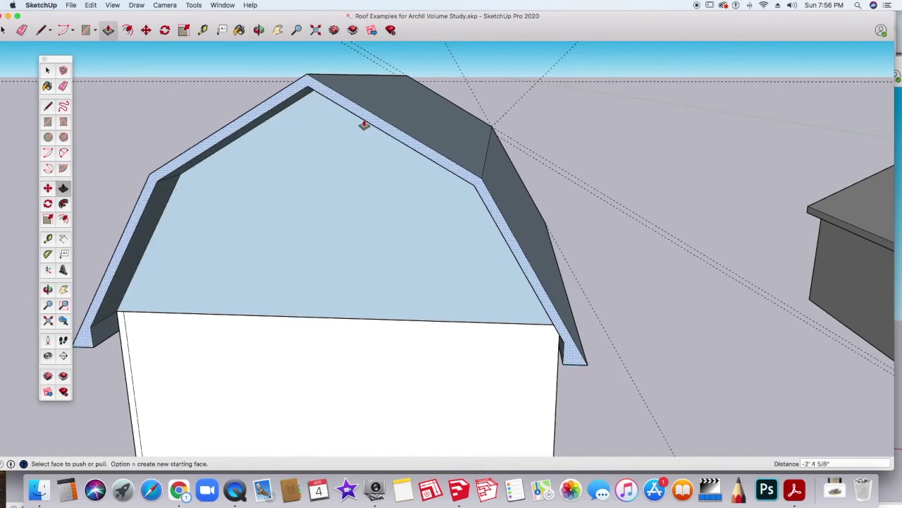
left_click(364, 125)
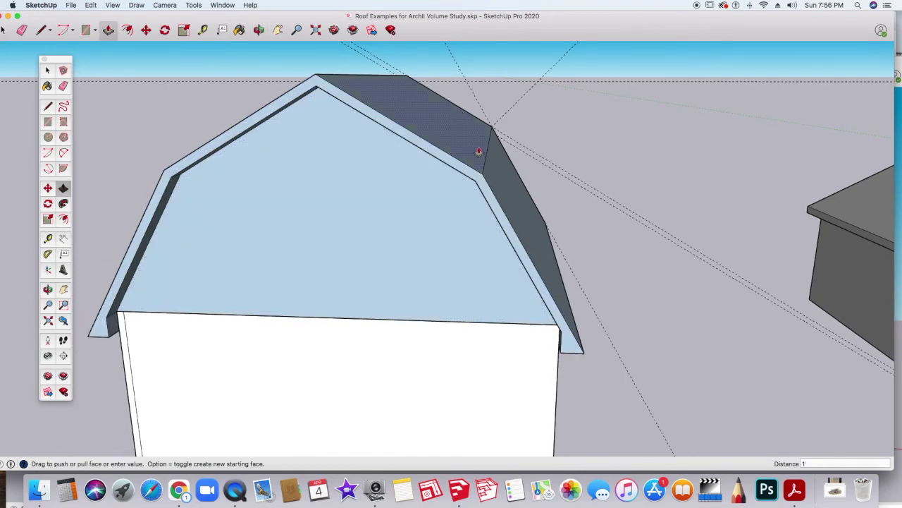
middle_click_drag(478, 152, 365, 125)
middle_click_drag(642, 155, 414, 107)
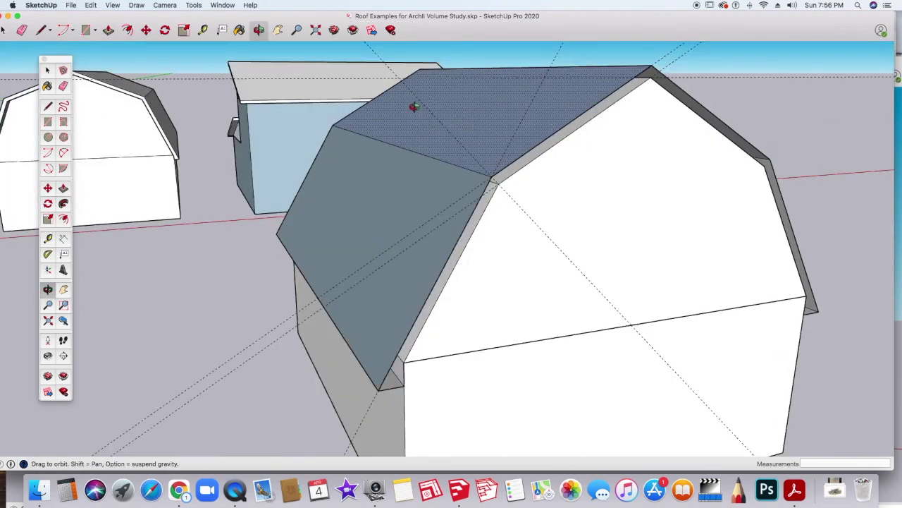
middle_click_drag(629, 173, 423, 185)
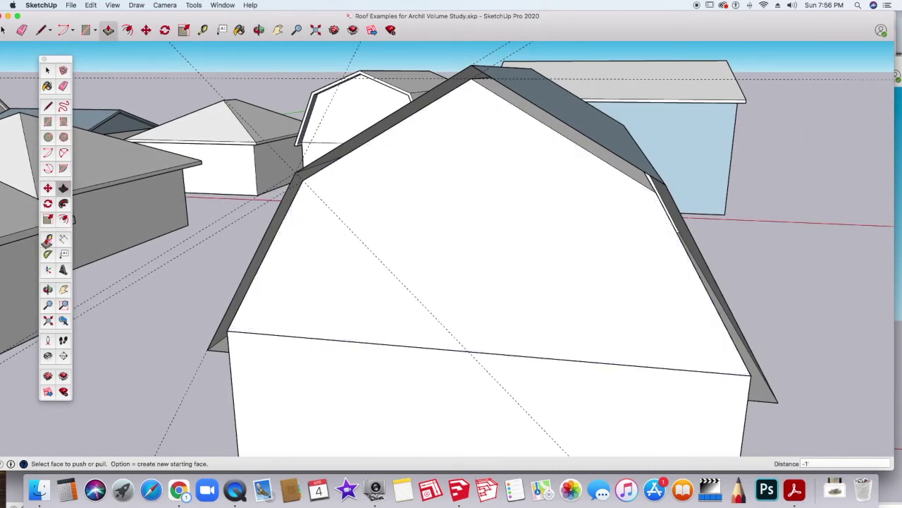
left_click(47, 106)
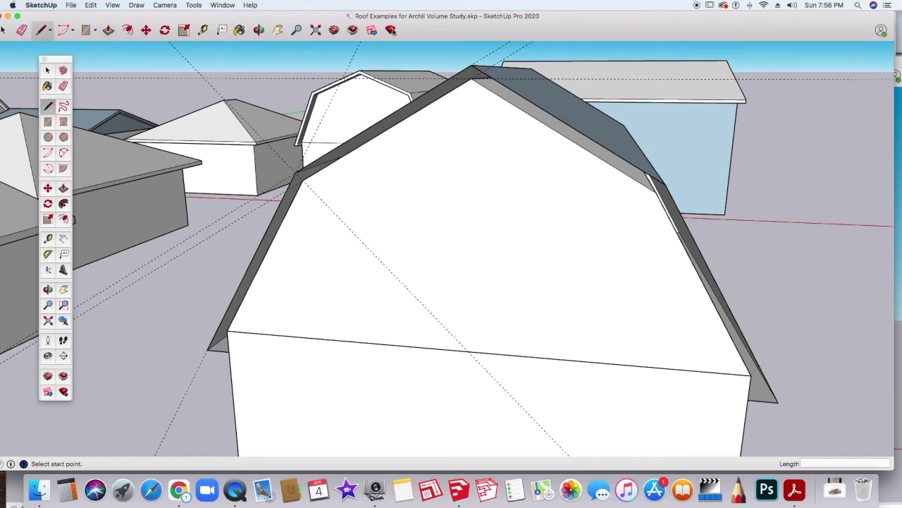
Step: Draw a short line at the roof ridge apex, then erase it
left_click(472, 65)
left_click(471, 78)
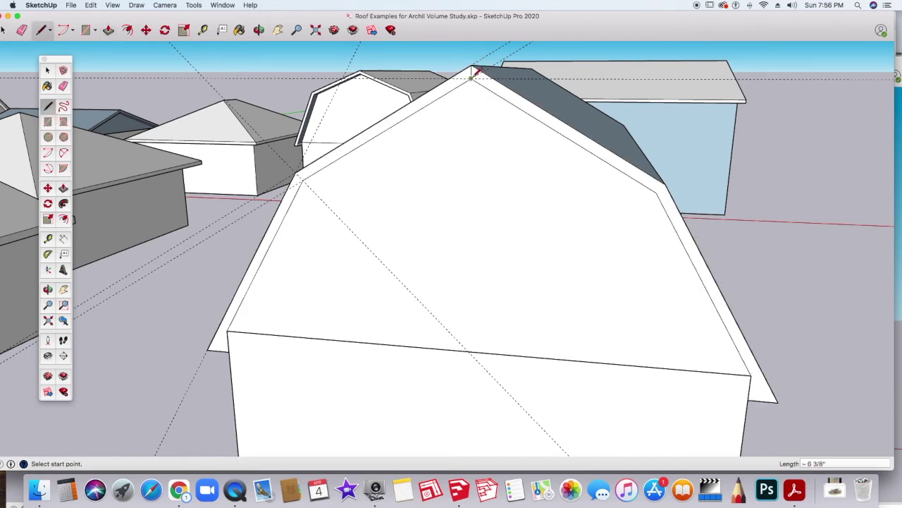
left_click(62, 86)
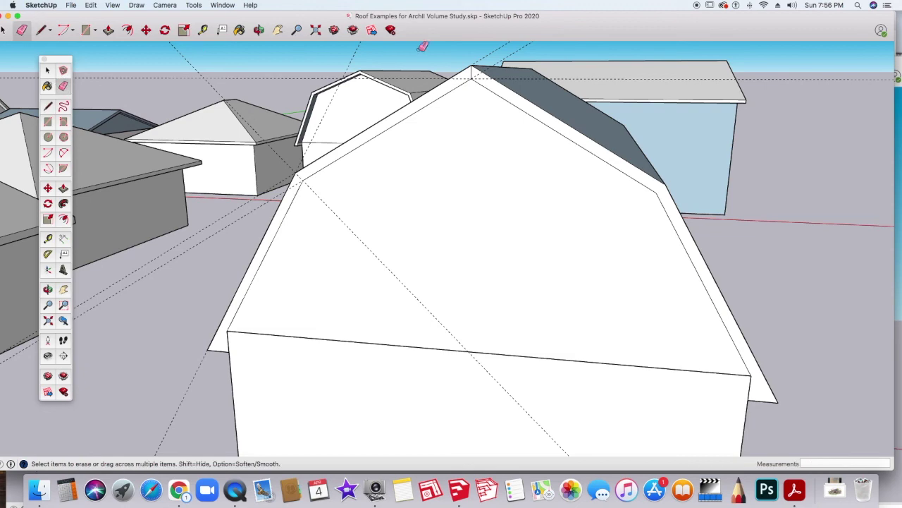
left_click(472, 71)
Step: Pull the far gable face of the roof out 1'
left_click(63, 189)
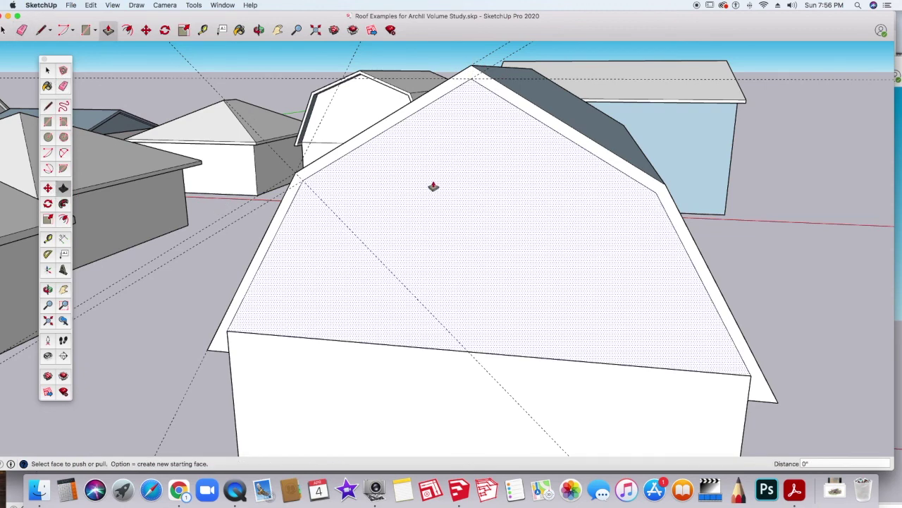
middle_click_drag(433, 186, 322, 177)
left_click(463, 147)
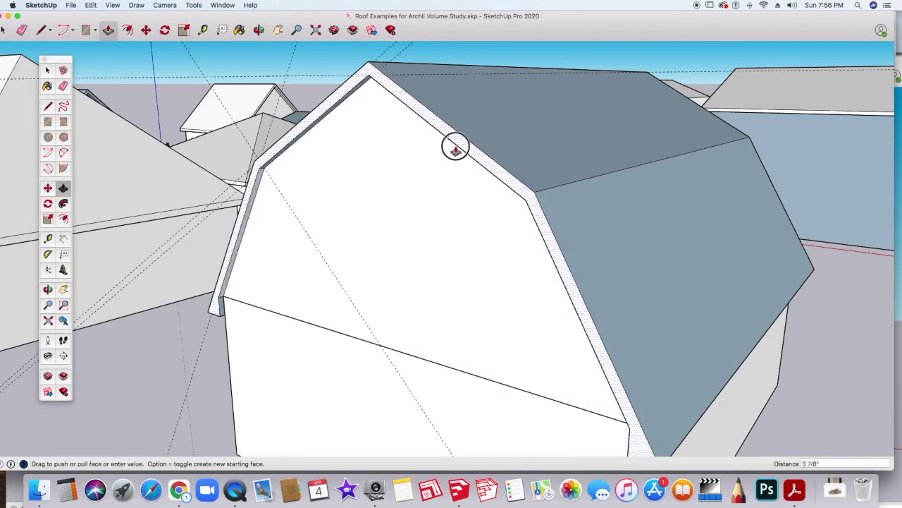
left_click(444, 157)
left_click(445, 157)
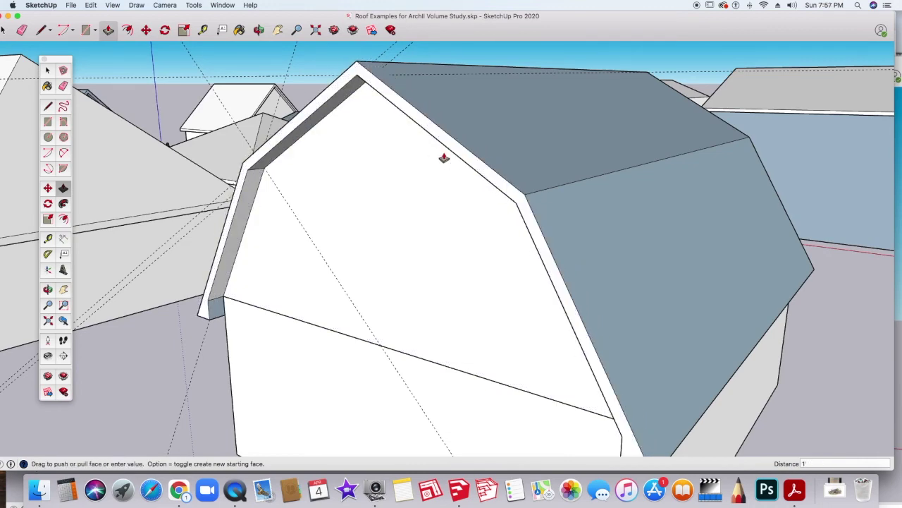
scroll(444, 157, "down", 8)
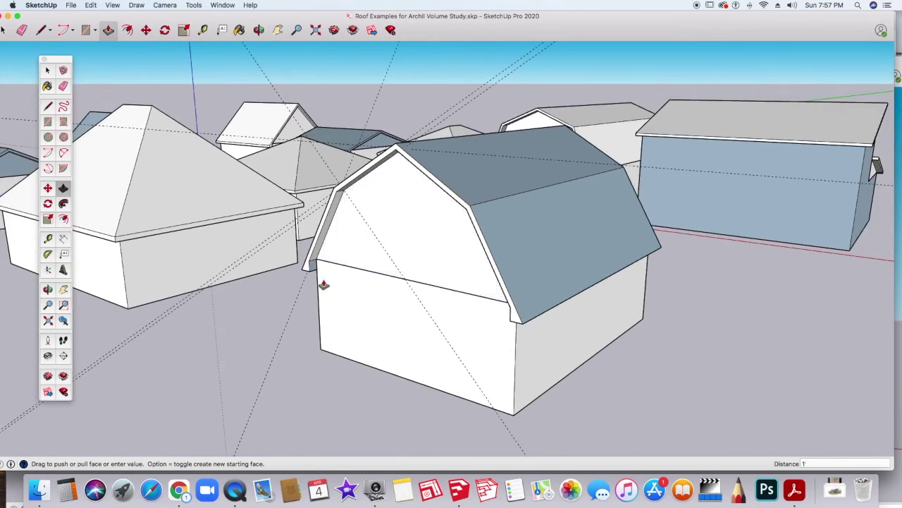
middle_click_drag(261, 289, 218, 234)
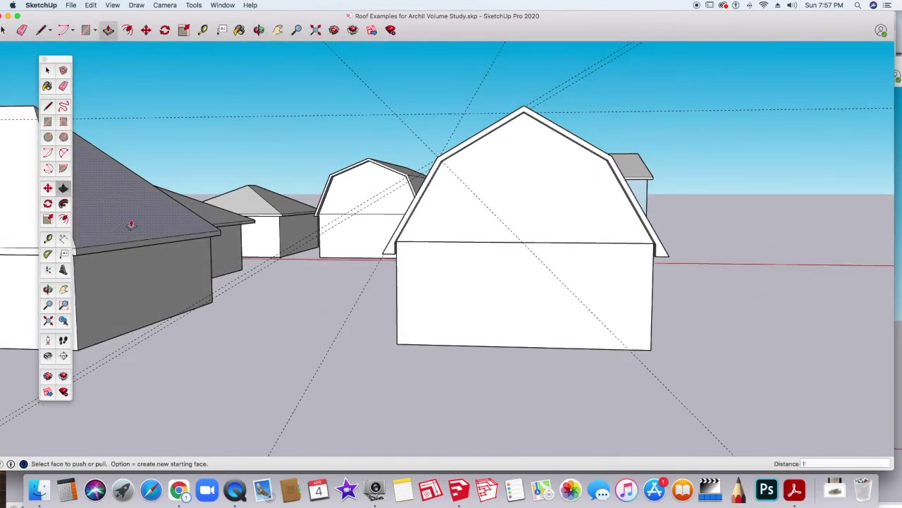
Step: Erase the dashed guidelines across the model, undoing the pass that removed barn edges
key("e")
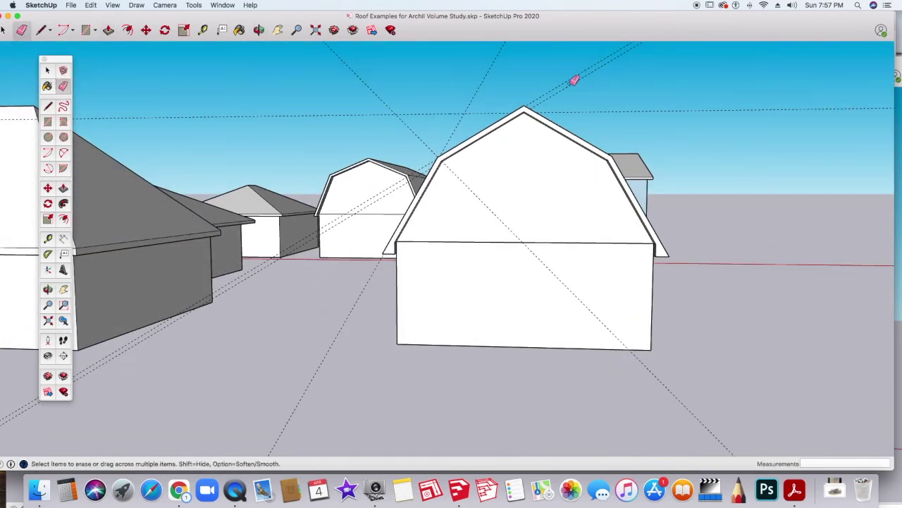
mouse_move(620, 115)
left_mouse_down()
mouse_move(597, 89)
mouse_move(522, 80)
mouse_move(447, 101)
mouse_move(388, 146)
mouse_move(322, 325)
left_mouse_up()
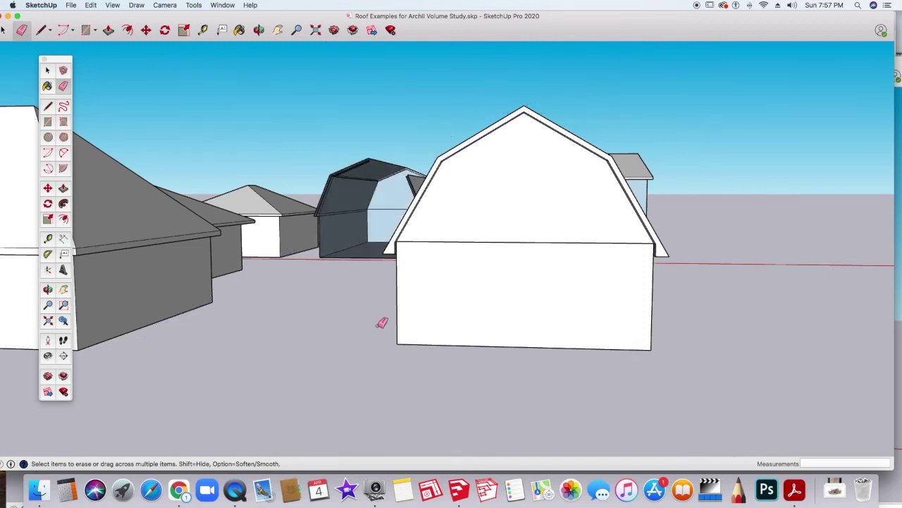
key("super+z")
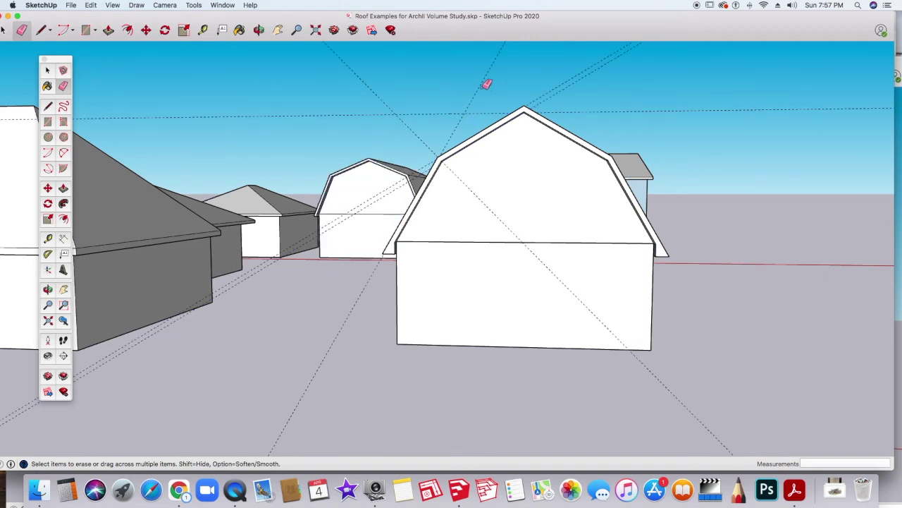
mouse_move(486, 85)
left_mouse_down()
mouse_move(571, 50)
mouse_move(608, 107)
left_mouse_up()
left_click_drag(392, 104, 411, 97)
mouse_move(565, 110)
middle_mouse_down()
mouse_move(571, 146)
mouse_move(616, 159)
mouse_move(587, 195)
mouse_move(536, 211)
mouse_move(604, 195)
middle_mouse_up()
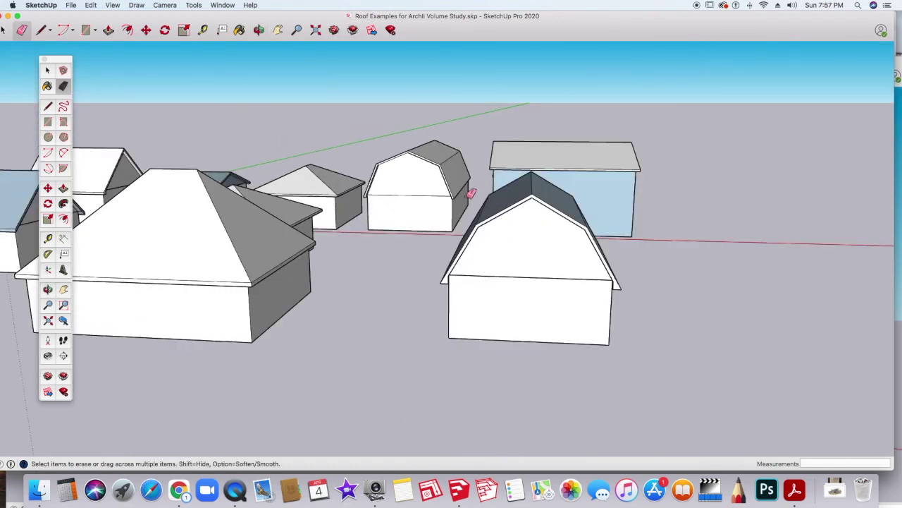
scroll(474, 199, "up", 3)
scroll(475, 199, "up", 2)
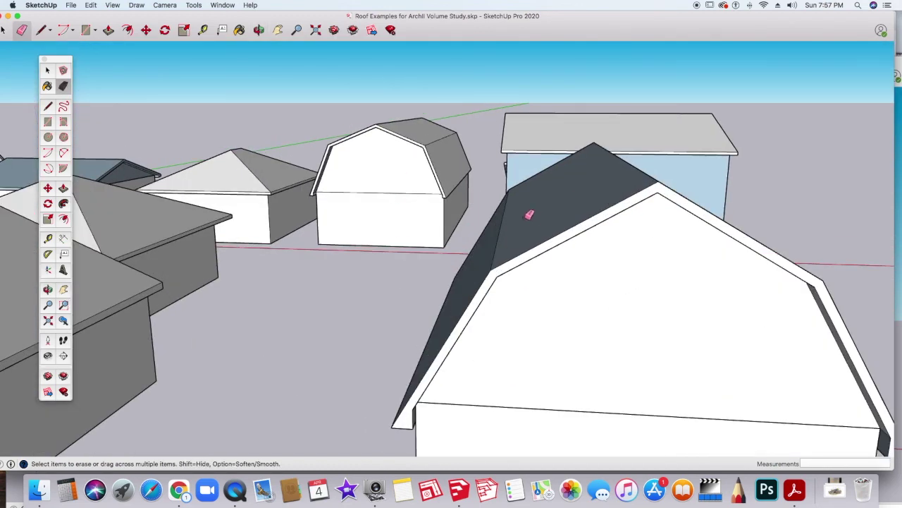
scroll(529, 214, "down", 2)
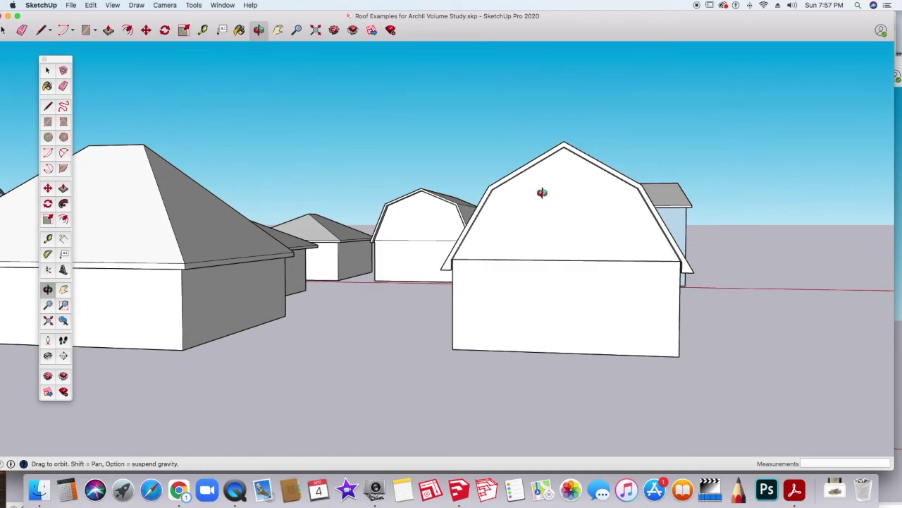